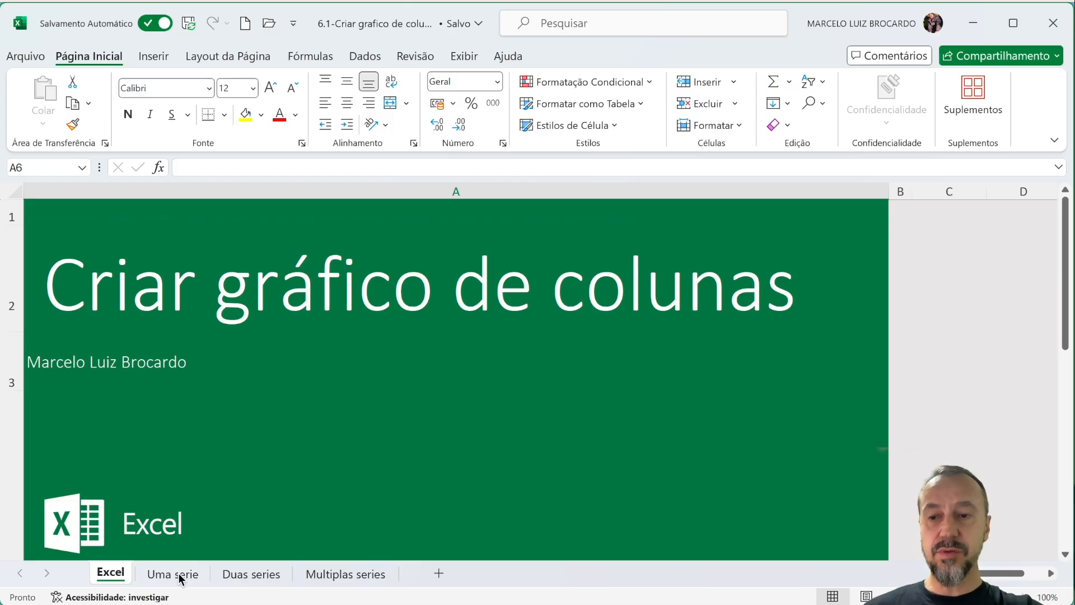
Step: Insert a 2D clustered column chart from the range B1:C6 on the "Uma serie" sheet
{"action": "scroll", "coordinate": [261, 509], "scroll_direction": "right", "scroll_amount": 3}
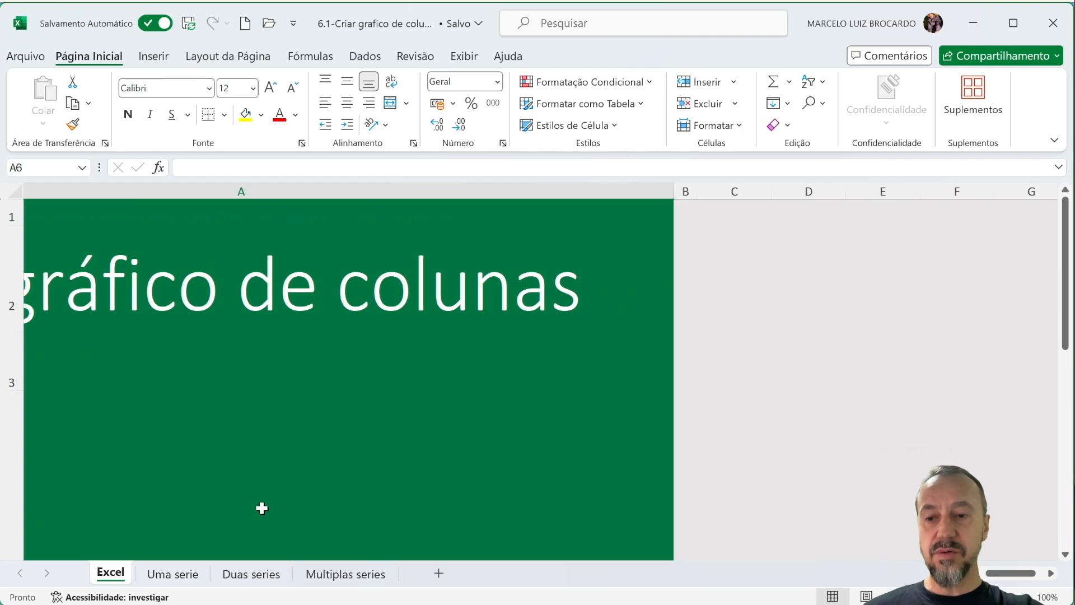
{"action": "scroll", "coordinate": [235, 532], "scroll_direction": "left", "scroll_amount": 3}
{"action": "left_click", "coordinate": [173, 573]}
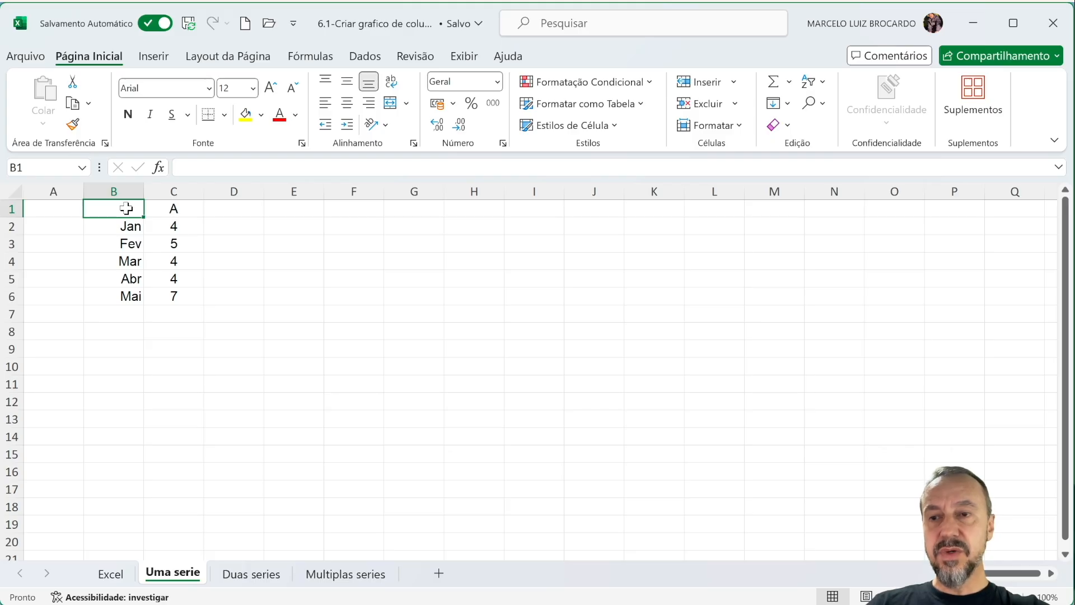
{"action": "left_click_drag", "start_coordinate": [126, 208], "coordinate": [149, 298]}
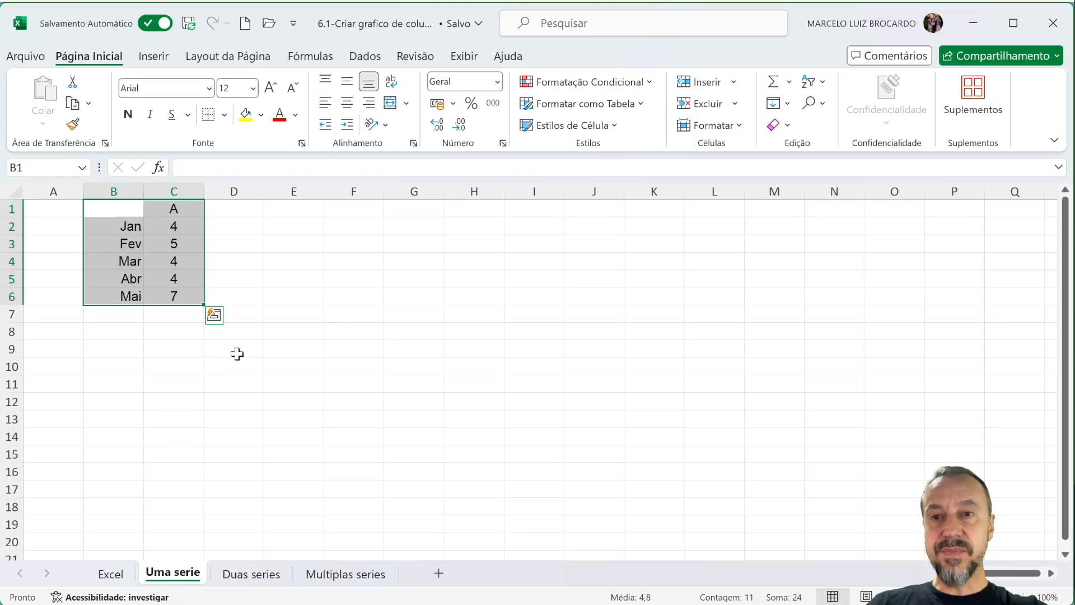
{"action": "left_click", "coordinate": [155, 57]}
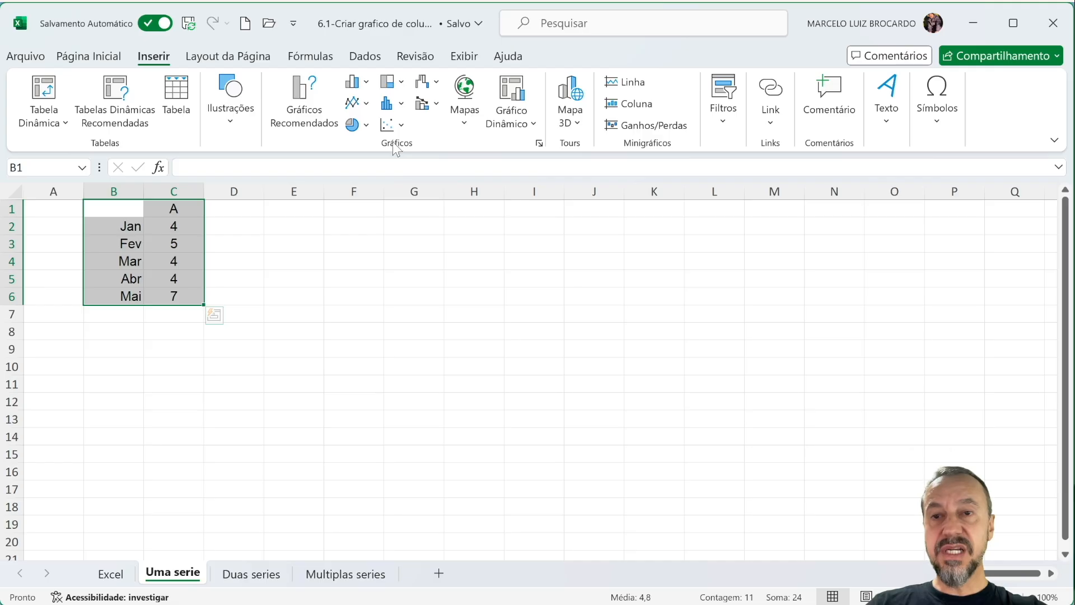
{"action": "left_click", "coordinate": [368, 86]}
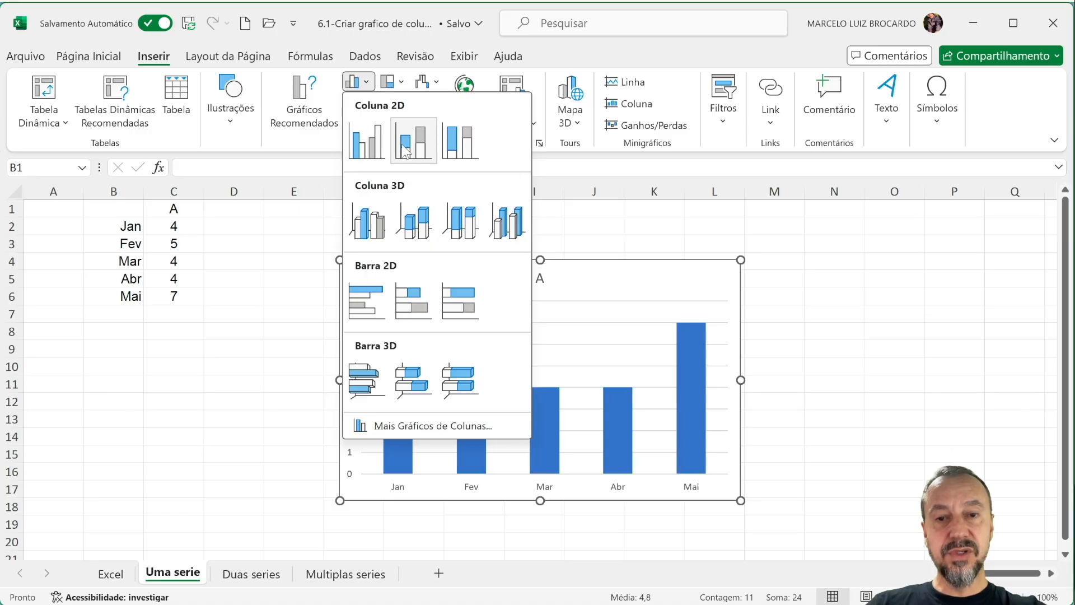
{"action": "left_click", "coordinate": [368, 139]}
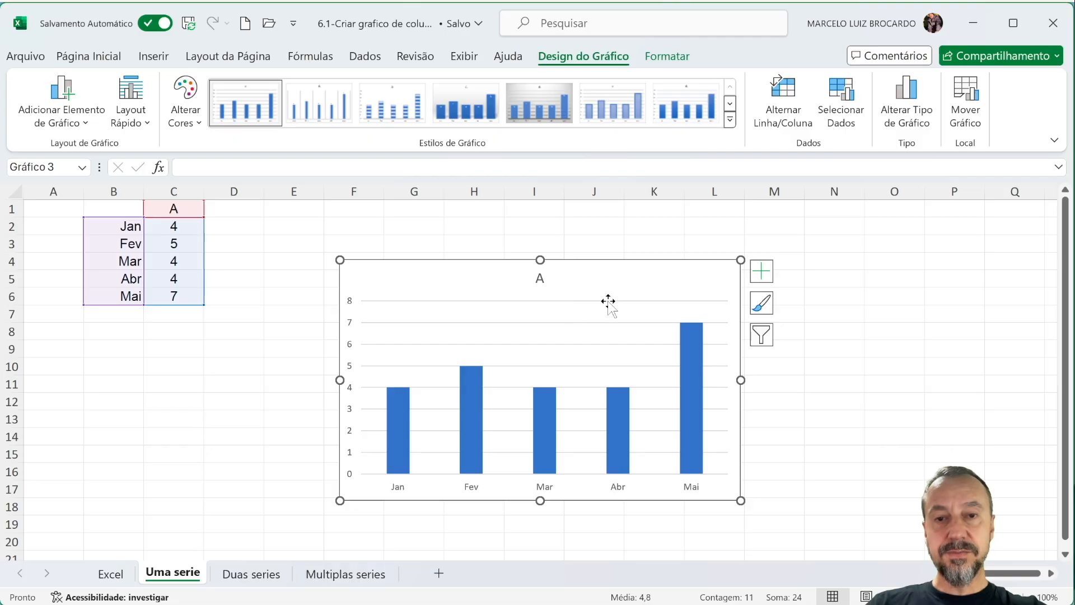
{"action": "left_click", "coordinate": [327, 302]}
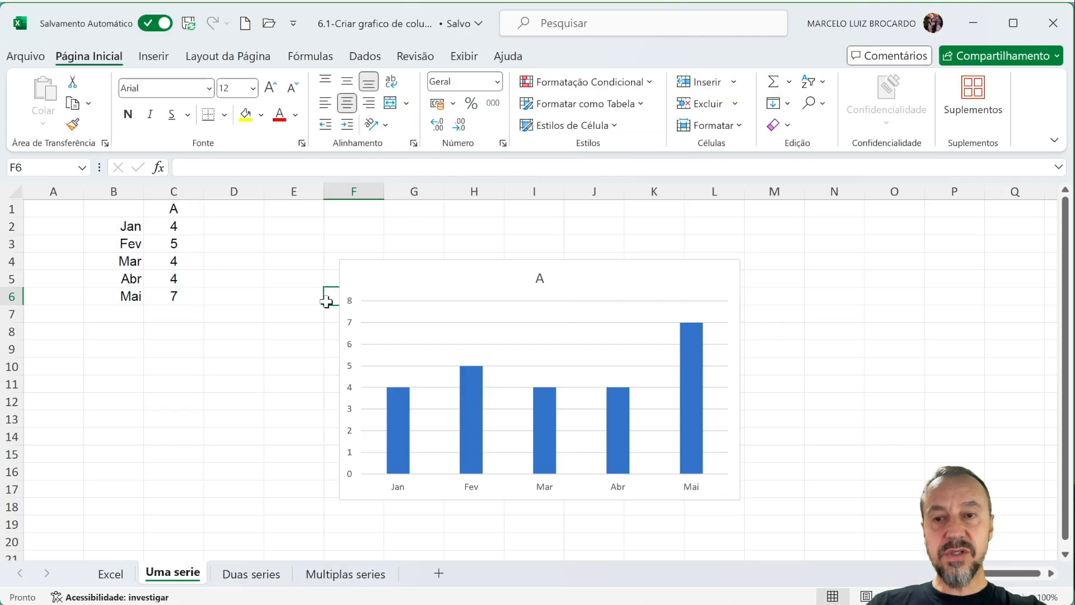
{"action": "left_click", "coordinate": [388, 286]}
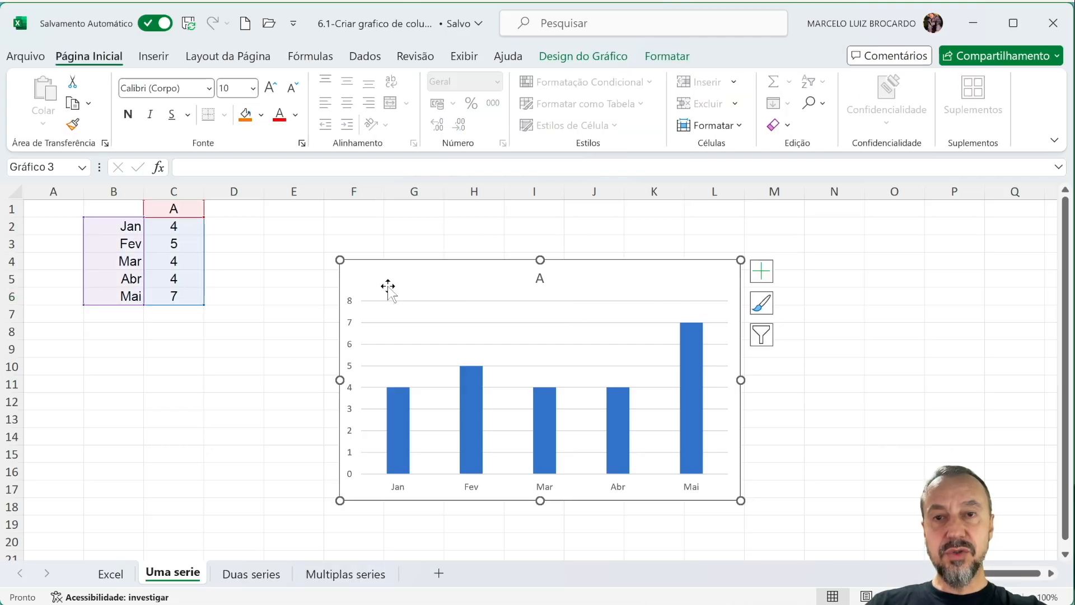
{"action": "left_click", "coordinate": [281, 299]}
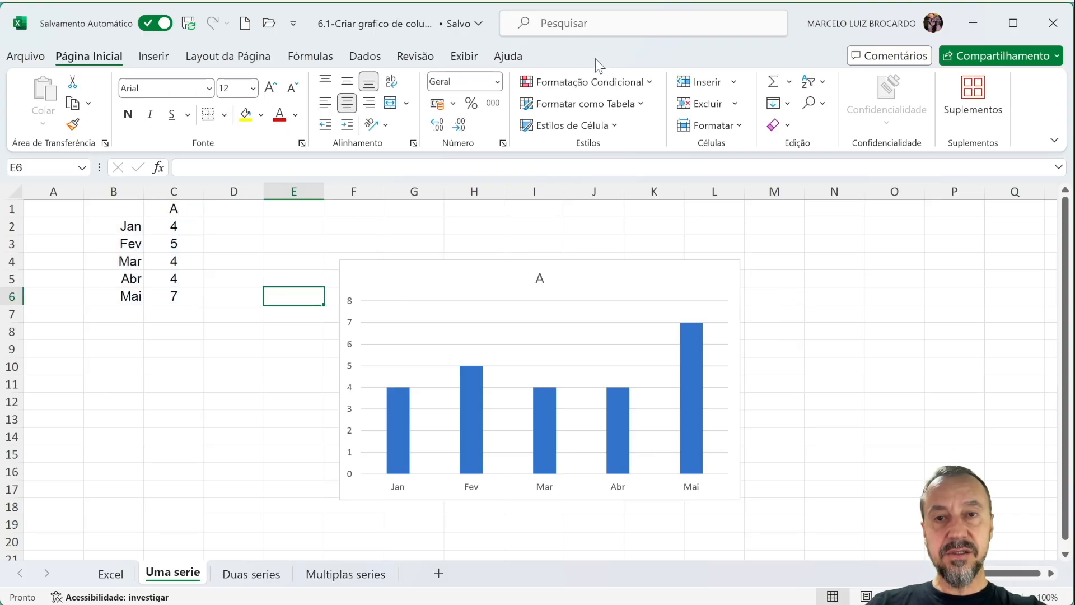
{"action": "left_click", "coordinate": [480, 272]}
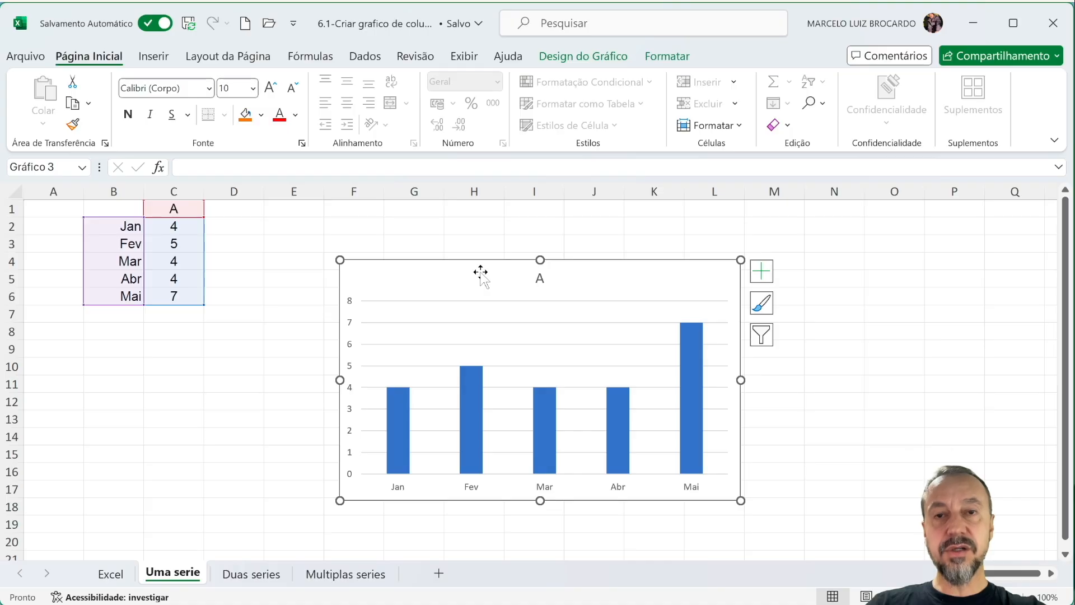
{"action": "left_click", "coordinate": [648, 58]}
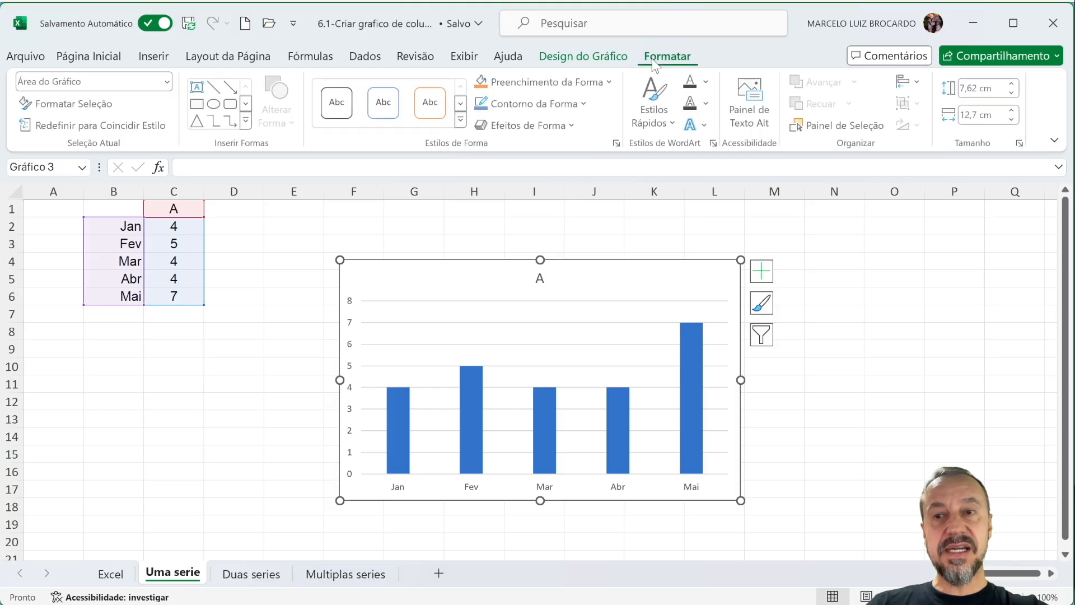
{"action": "left_click", "coordinate": [597, 56]}
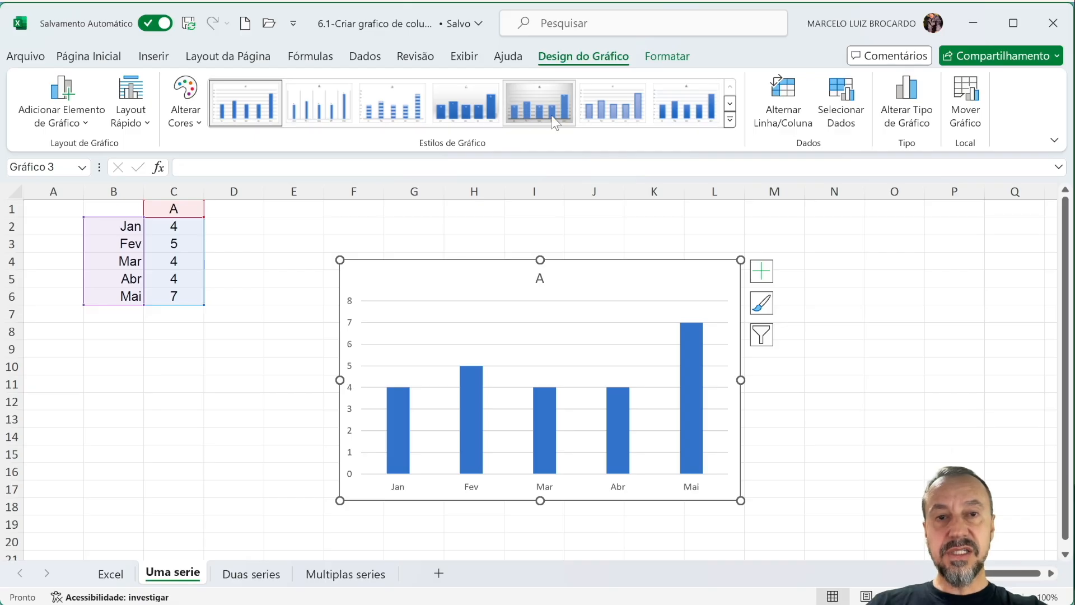
Step: Apply the first chart style and the blue gradient monochromatic palette to the column chart
{"action": "left_click", "coordinate": [728, 118]}
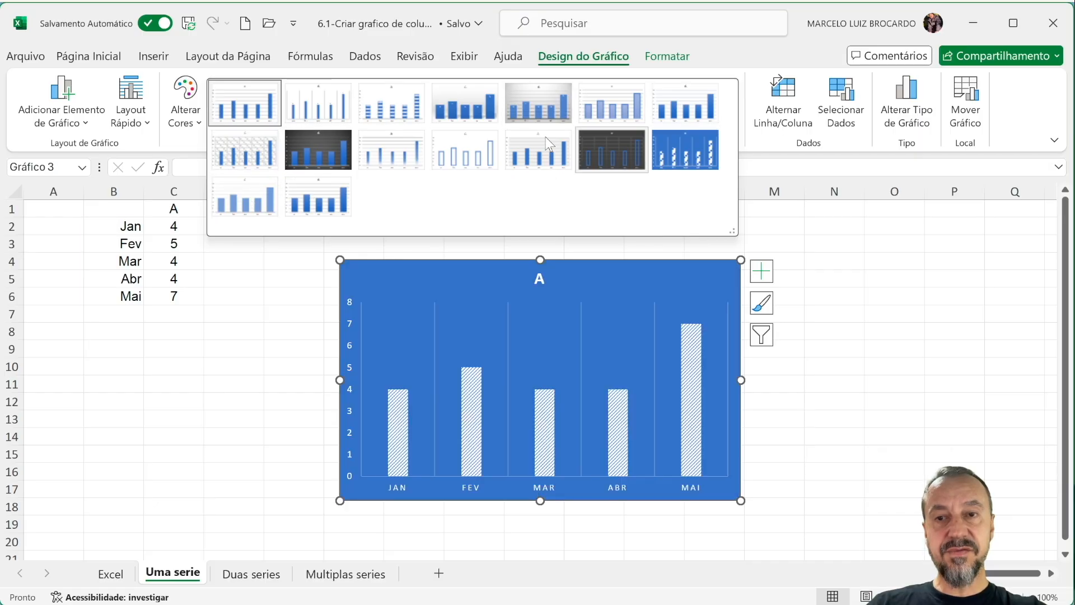
{"action": "left_click", "coordinate": [235, 96]}
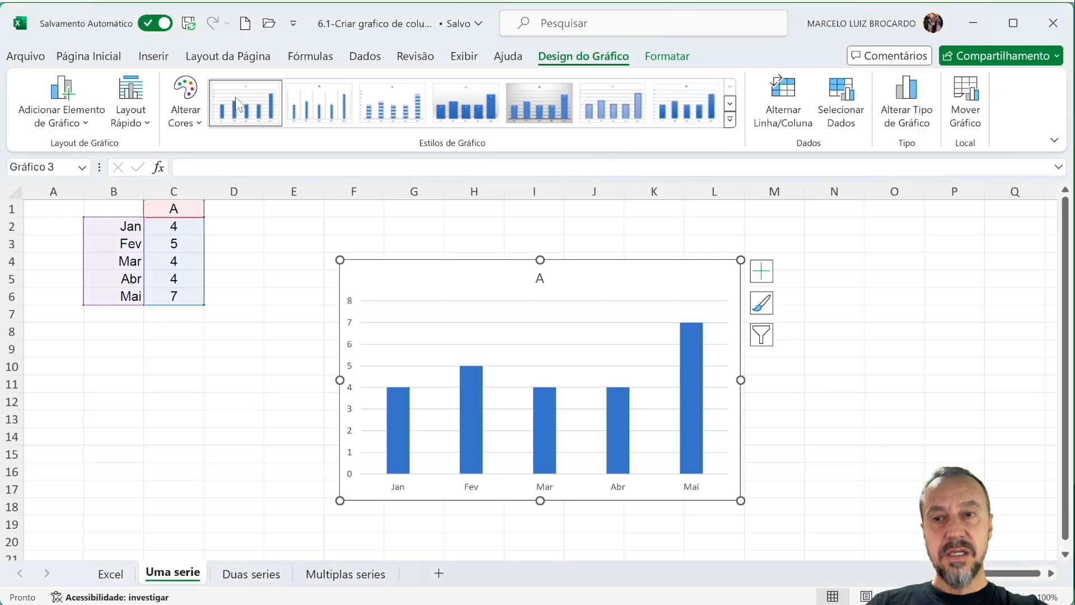
{"action": "left_click", "coordinate": [187, 115]}
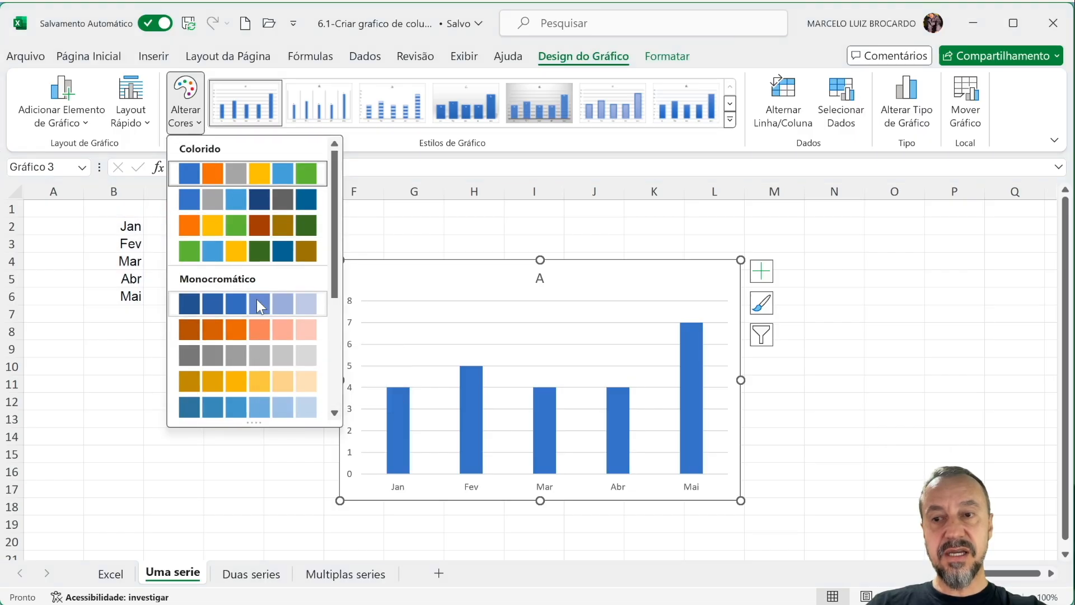
{"action": "scroll", "coordinate": [256, 341], "scroll_direction": "down", "scroll_amount": 3}
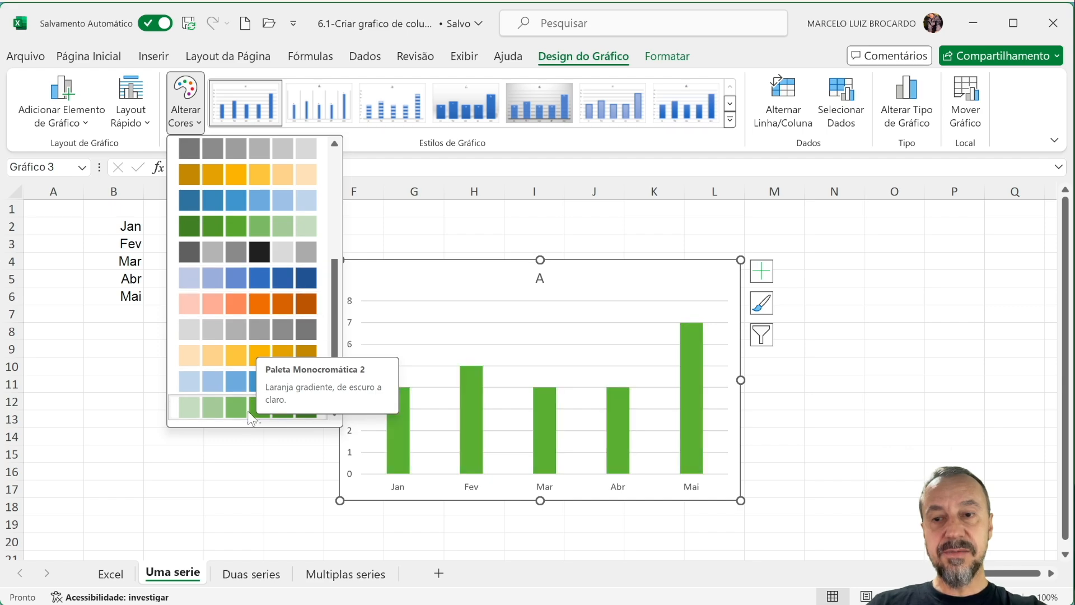
{"action": "scroll", "coordinate": [242, 235], "scroll_direction": "up", "scroll_amount": 5}
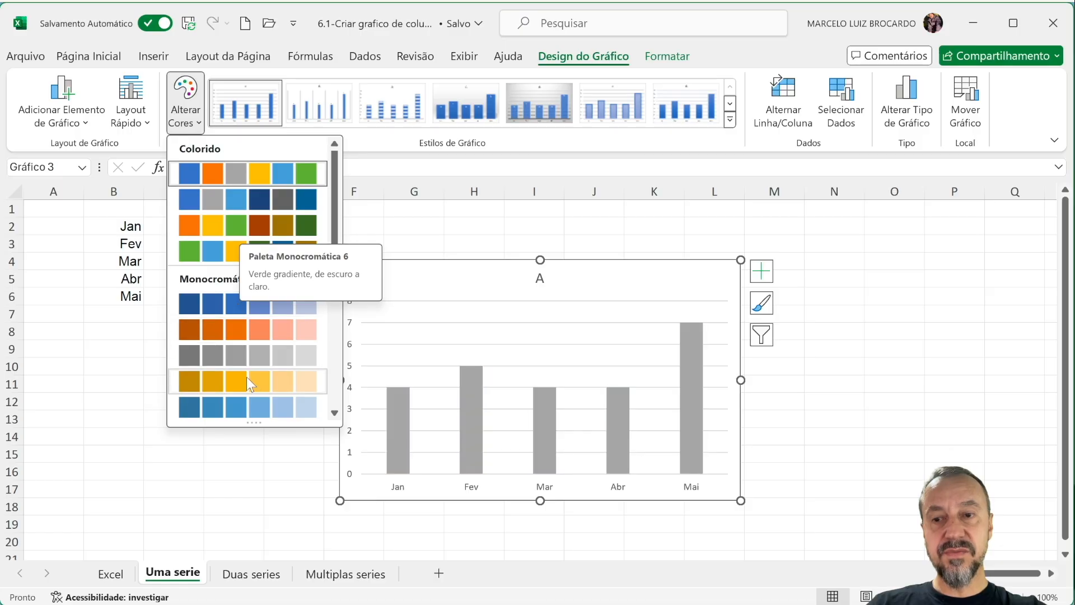
{"action": "left_click", "coordinate": [242, 312]}
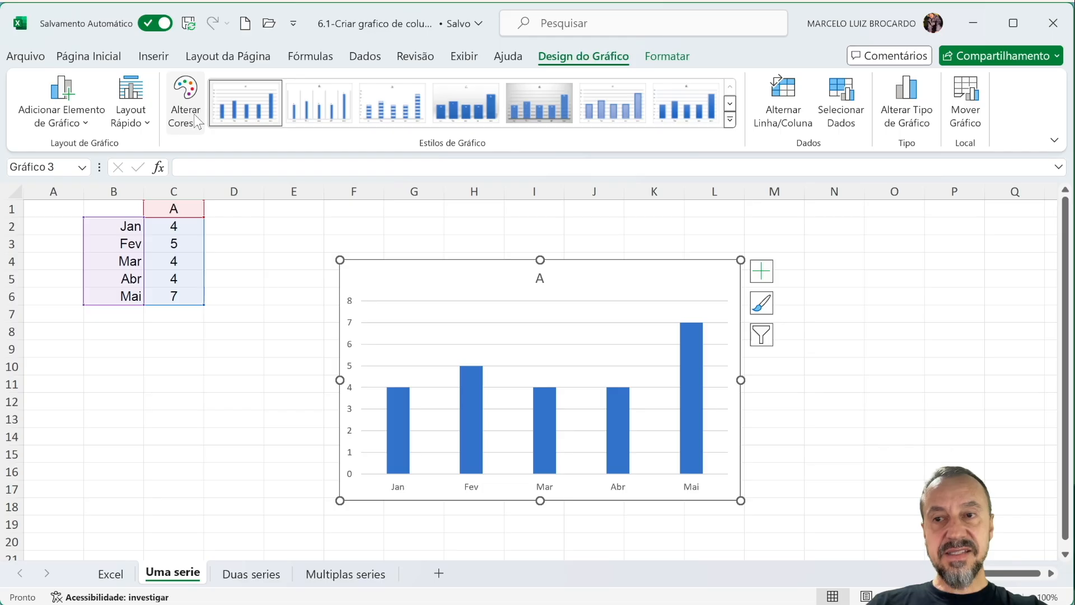
Step: Recolour the column chart with the orange palette "Paleta Monocromática 2"
{"action": "left_click", "coordinate": [768, 305]}
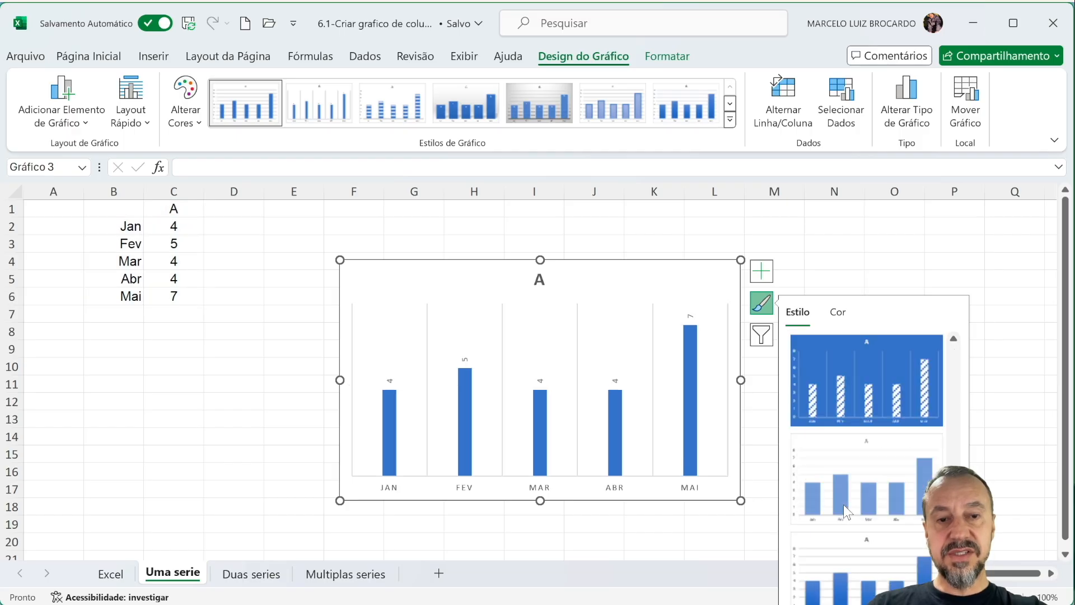
{"action": "scroll", "coordinate": [853, 377], "scroll_direction": "up", "scroll_amount": 3}
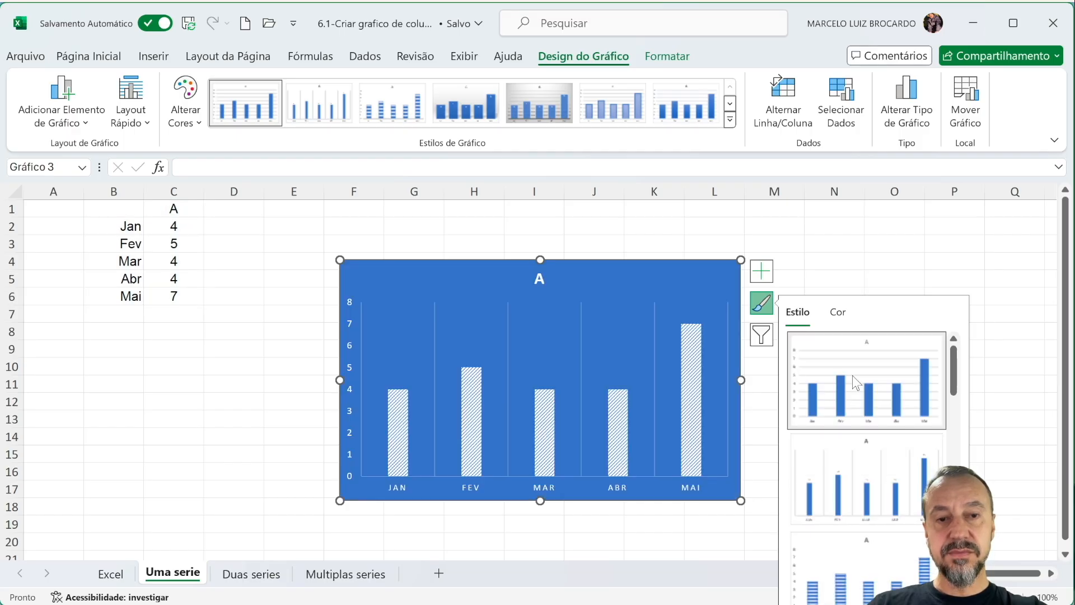
{"action": "left_click", "coordinate": [838, 314]}
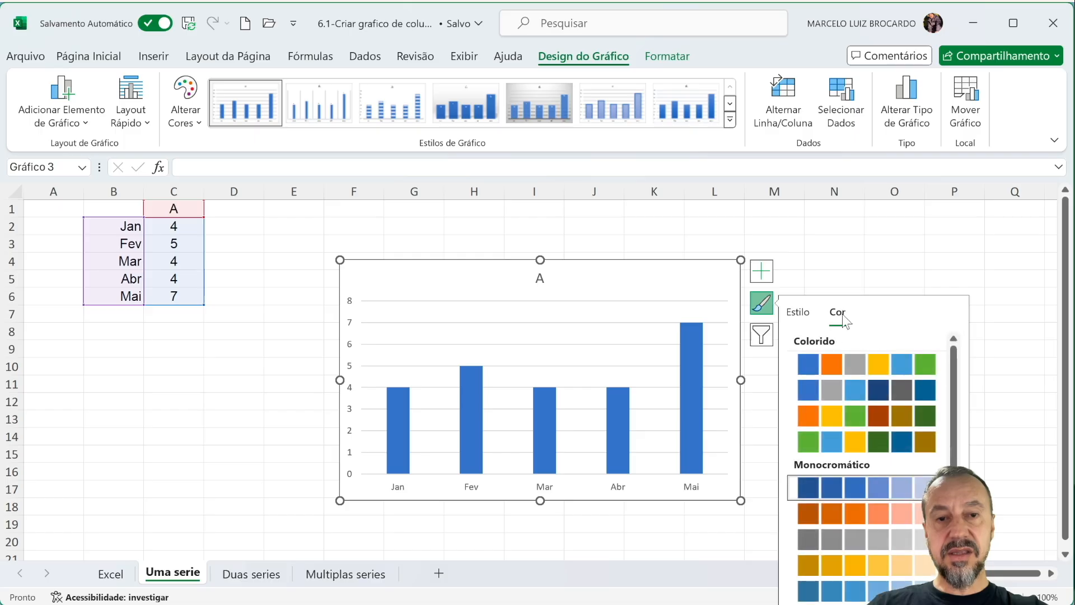
{"action": "left_click", "coordinate": [853, 442]}
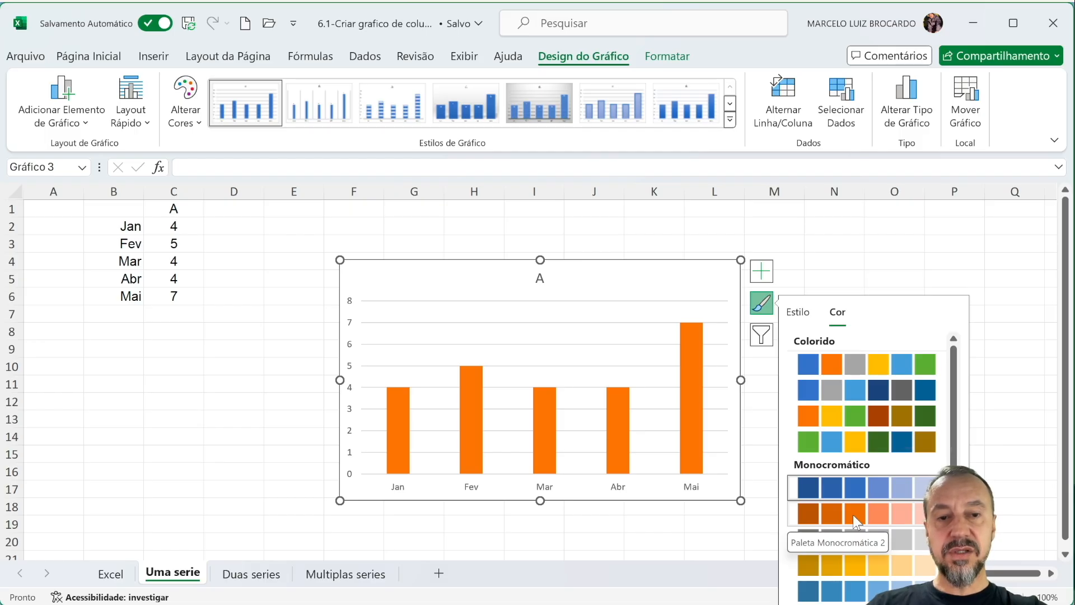
{"action": "left_click", "coordinate": [853, 516]}
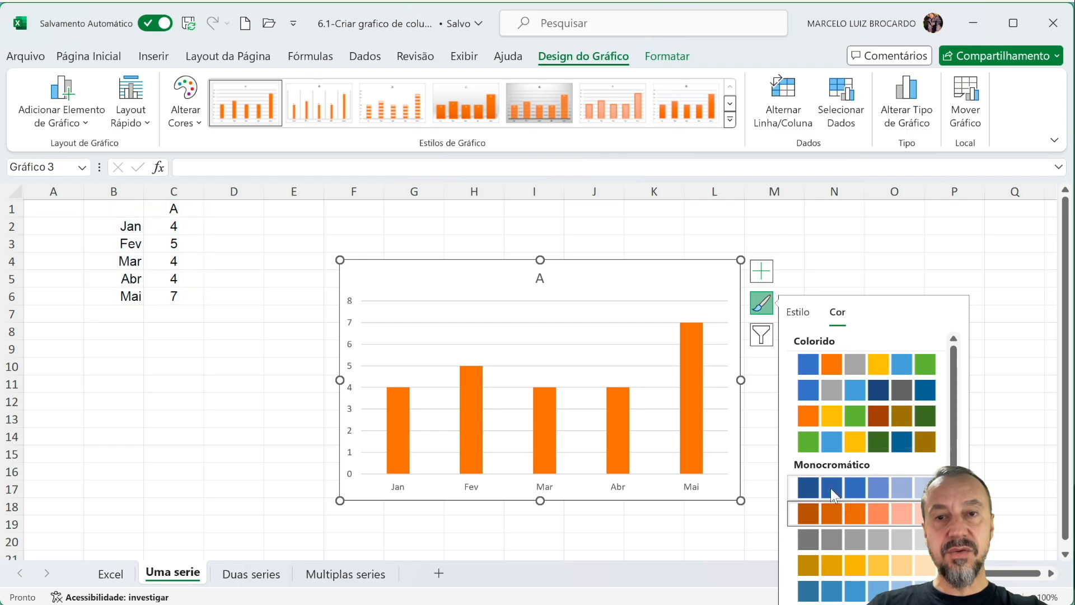
{"action": "left_click", "coordinate": [308, 364]}
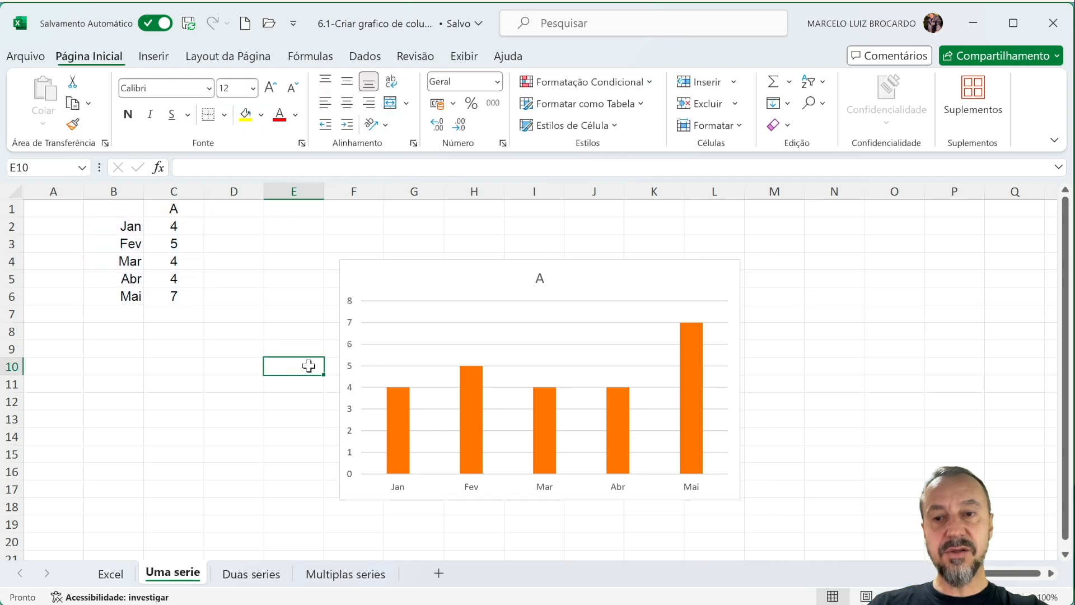
{"action": "left_click", "coordinate": [456, 329]}
{"action": "left_click", "coordinate": [461, 278]}
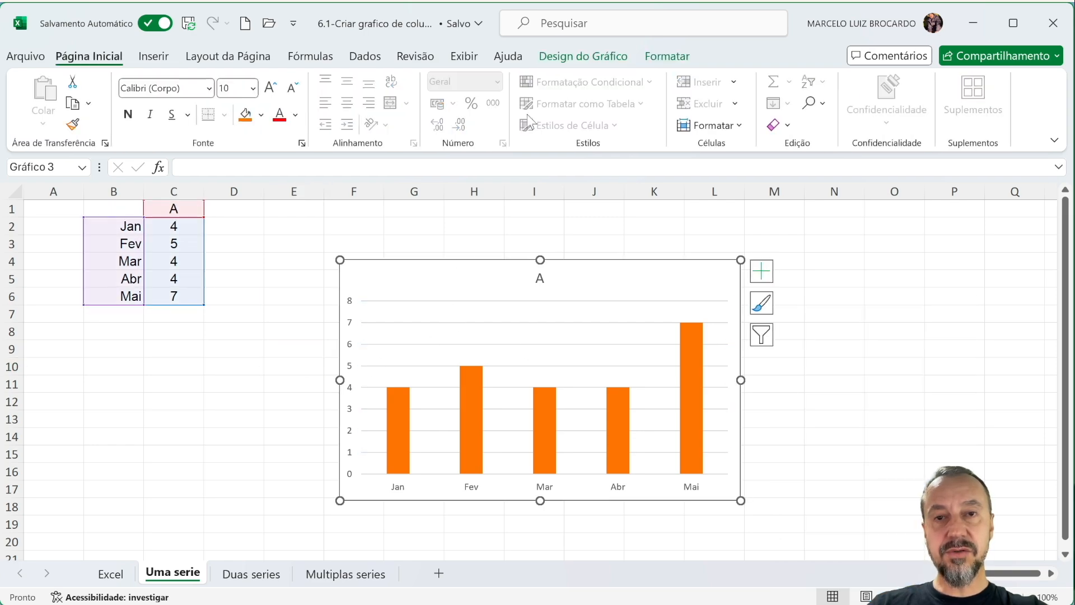
{"action": "left_click", "coordinate": [555, 58]}
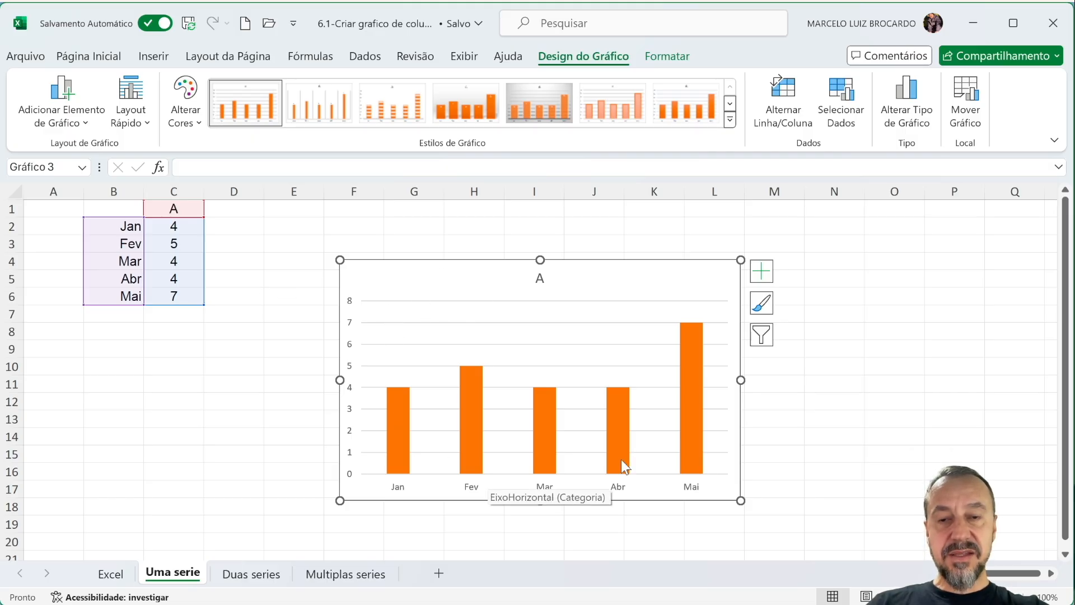
{"action": "left_click", "coordinate": [532, 308]}
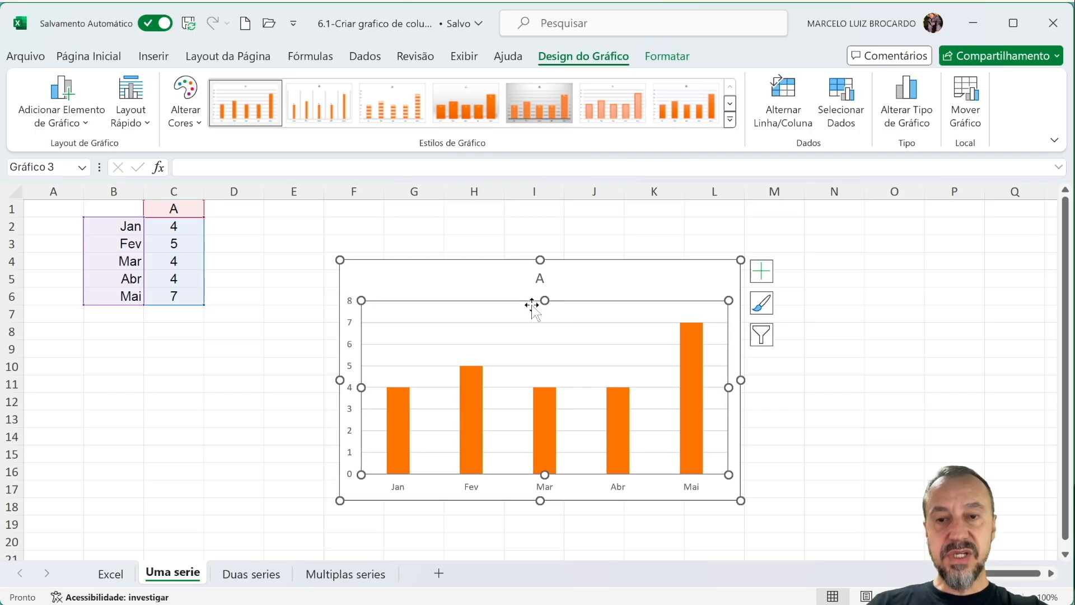
{"action": "left_click", "coordinate": [351, 329]}
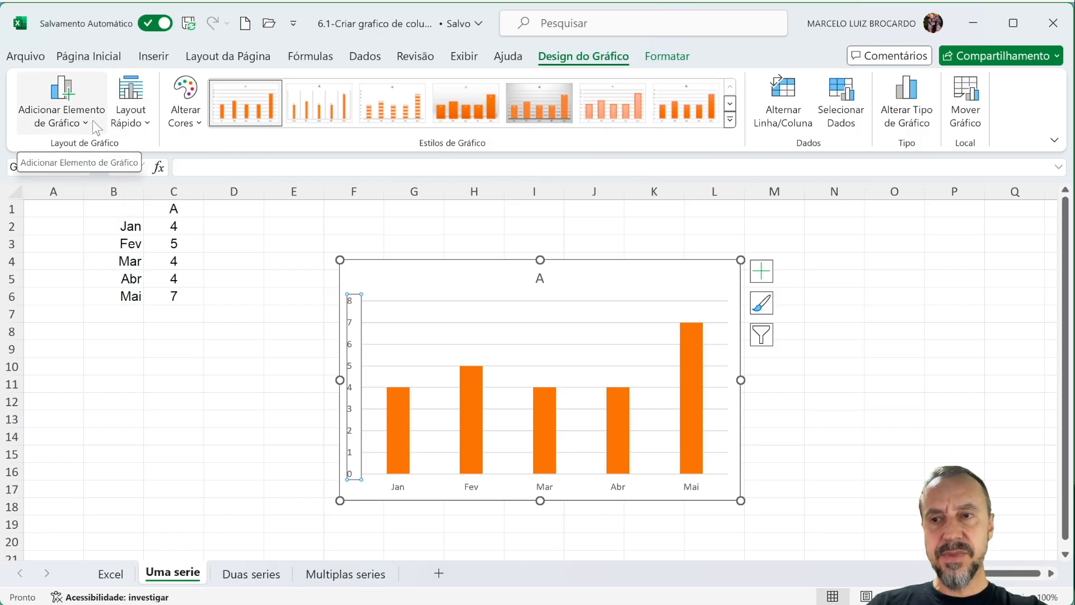
Step: Try the quick layout with axis titles and gapless columns, and the one with axis titles, legend and minor gridlines
{"action": "left_click", "coordinate": [146, 124]}
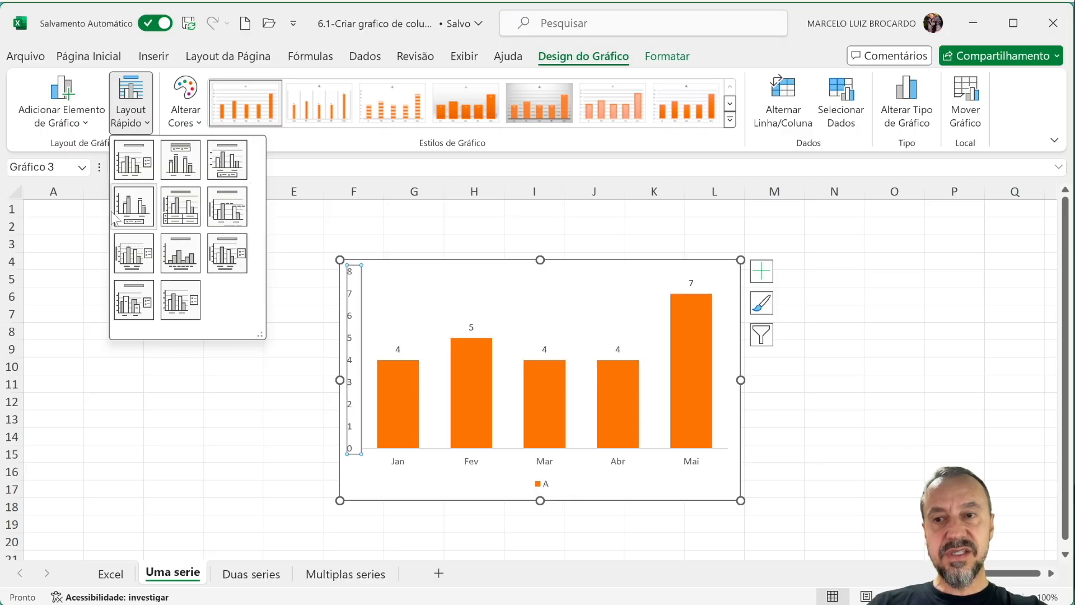
{"action": "left_click", "coordinate": [179, 253]}
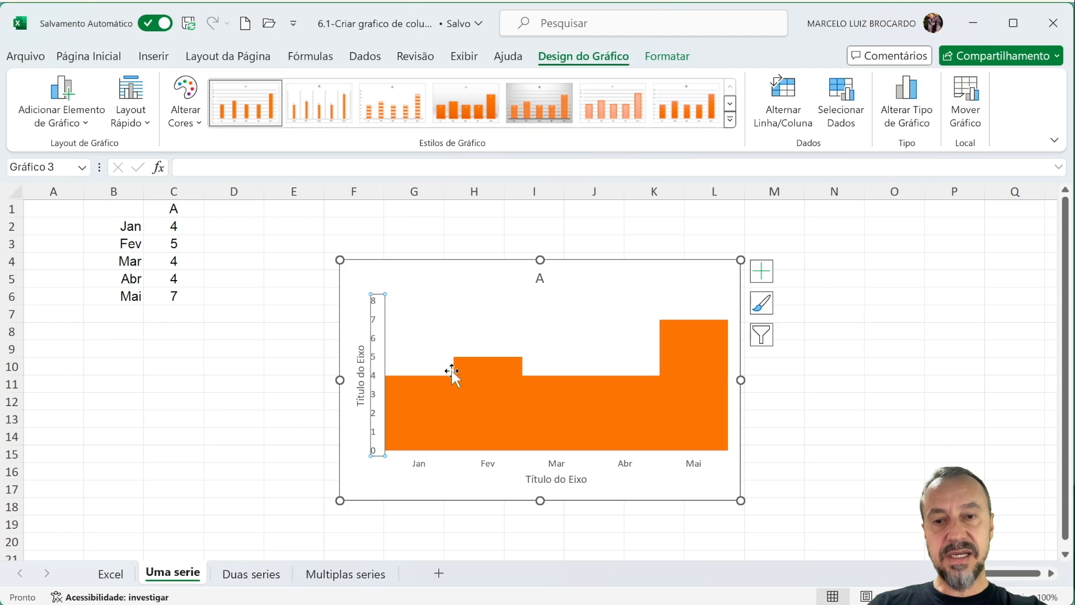
{"action": "left_click", "coordinate": [148, 129]}
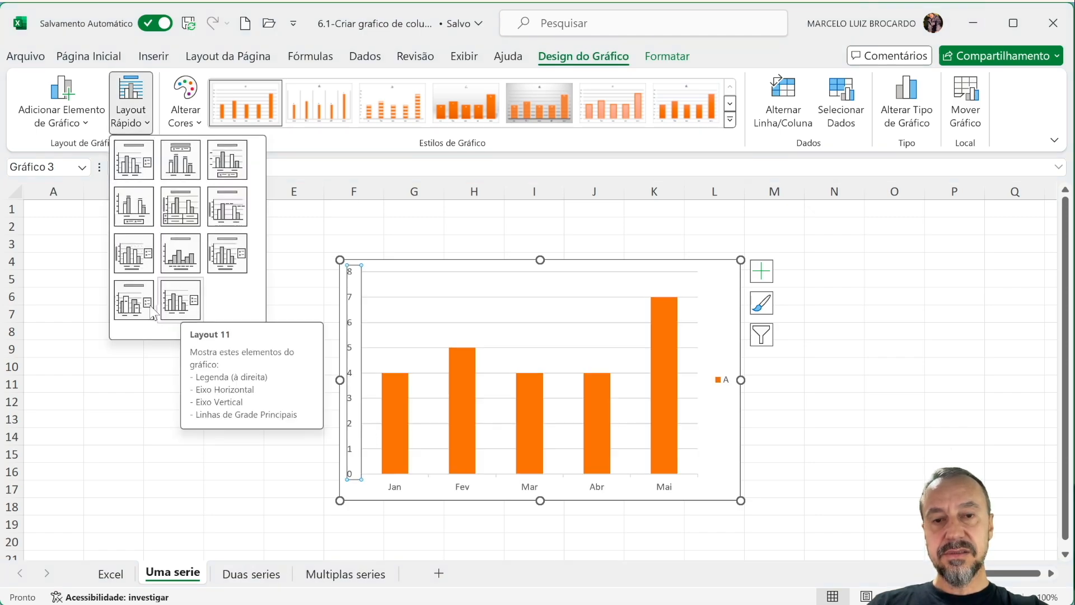
{"action": "left_click", "coordinate": [129, 256]}
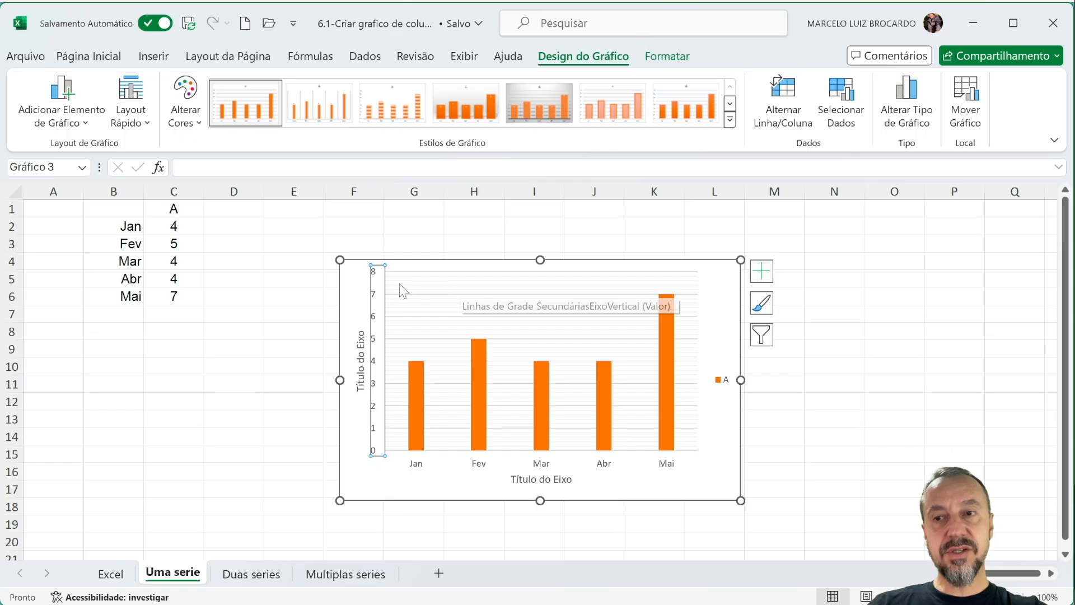
Step: Apply the quick layout with a chart title, major gridlines and a legend right of the plot, and select the column series
{"action": "left_click", "coordinate": [144, 120]}
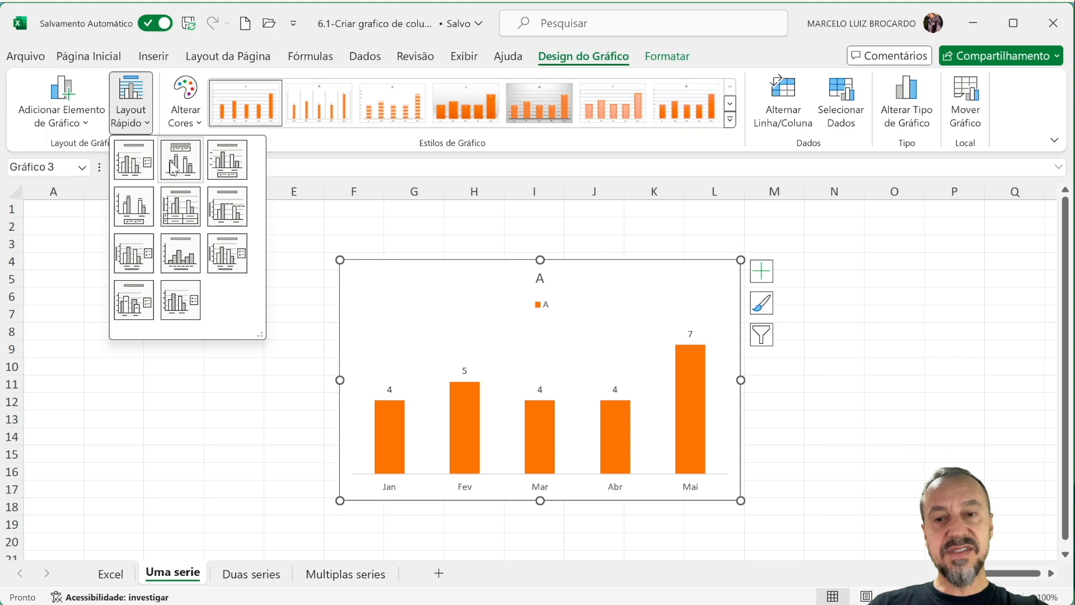
{"action": "left_click", "coordinate": [134, 165]}
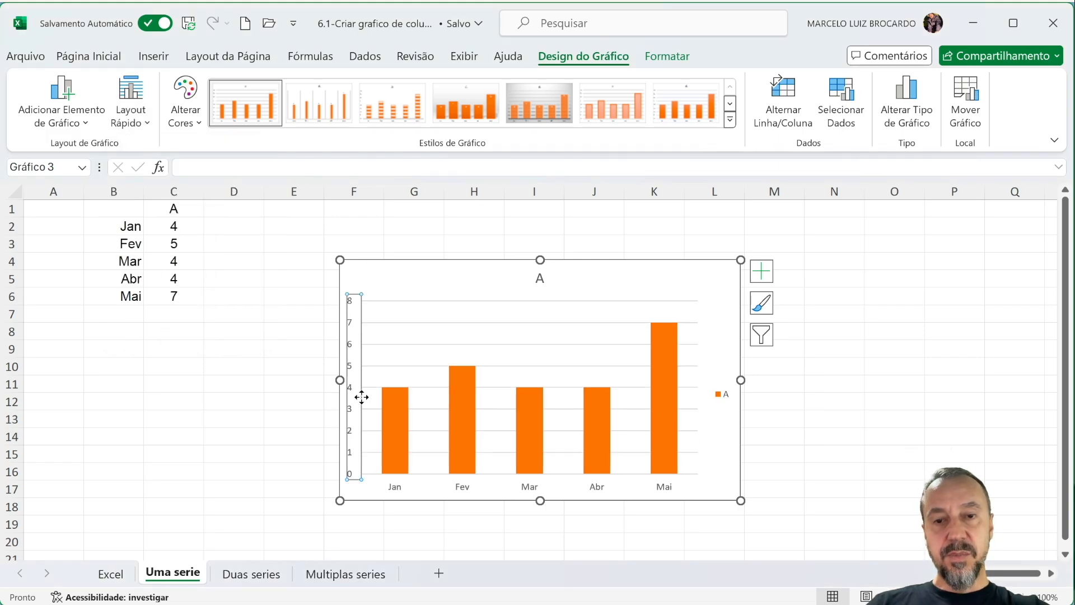
{"action": "mouse_move", "coordinate": [456, 415]}
{"action": "left_click", "coordinate": [452, 404]}
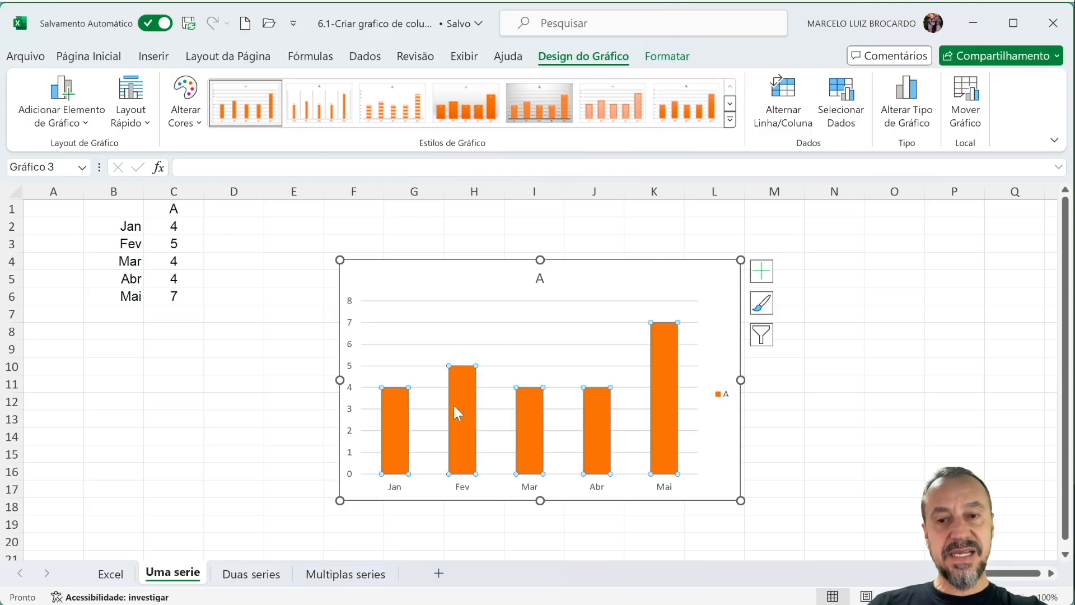
Step: Delete the horizontal gridlines and the legend from the column chart
{"action": "left_click", "coordinate": [473, 312]}
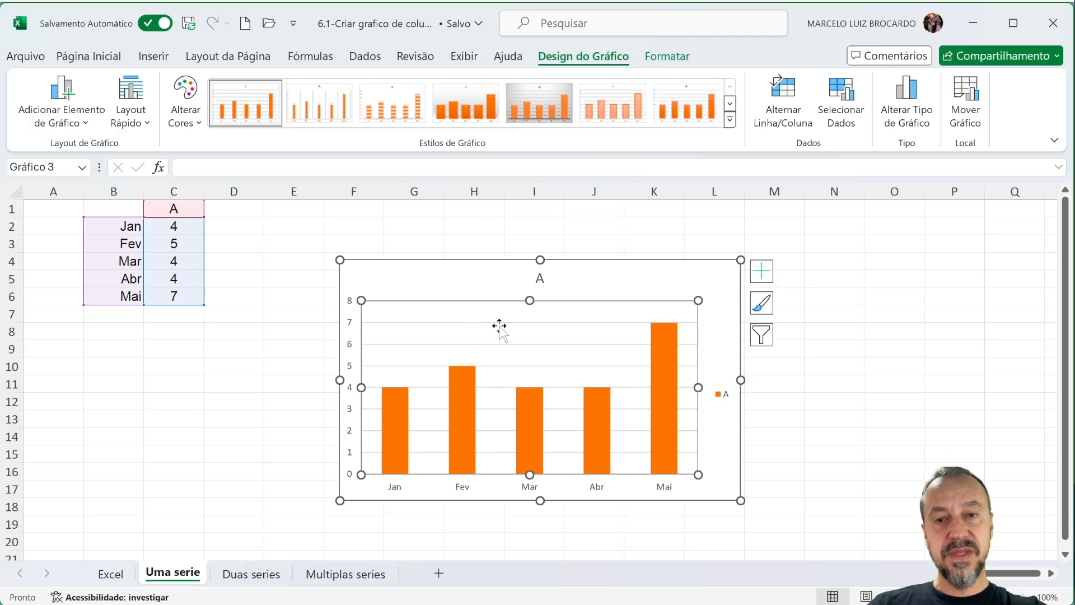
{"action": "left_click", "coordinate": [283, 353]}
{"action": "left_click", "coordinate": [406, 314]}
{"action": "left_click", "coordinate": [416, 322]}
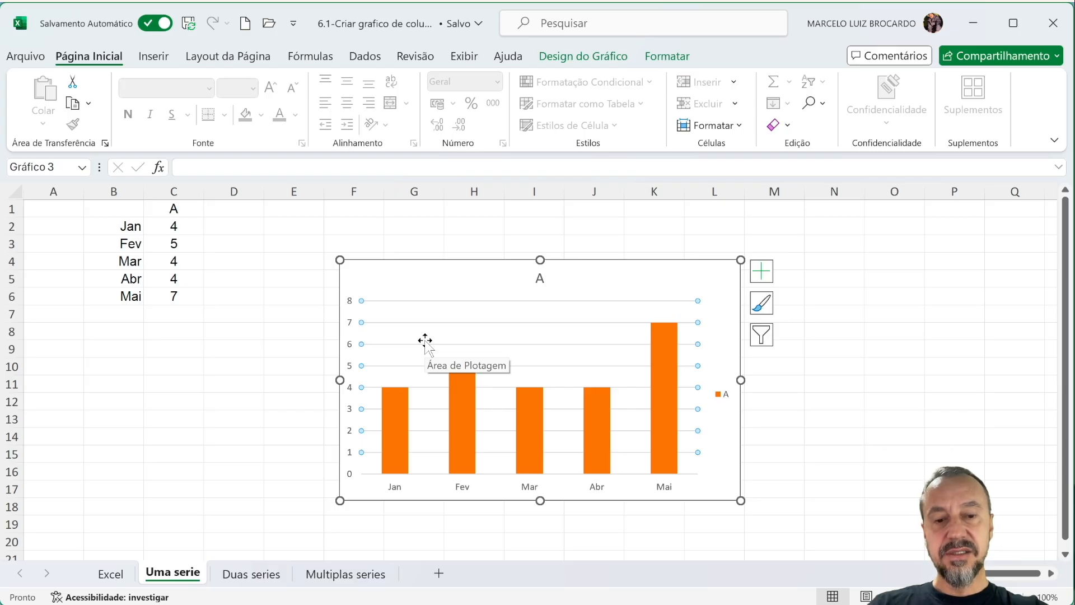
{"action": "key", "text": "Escape"}
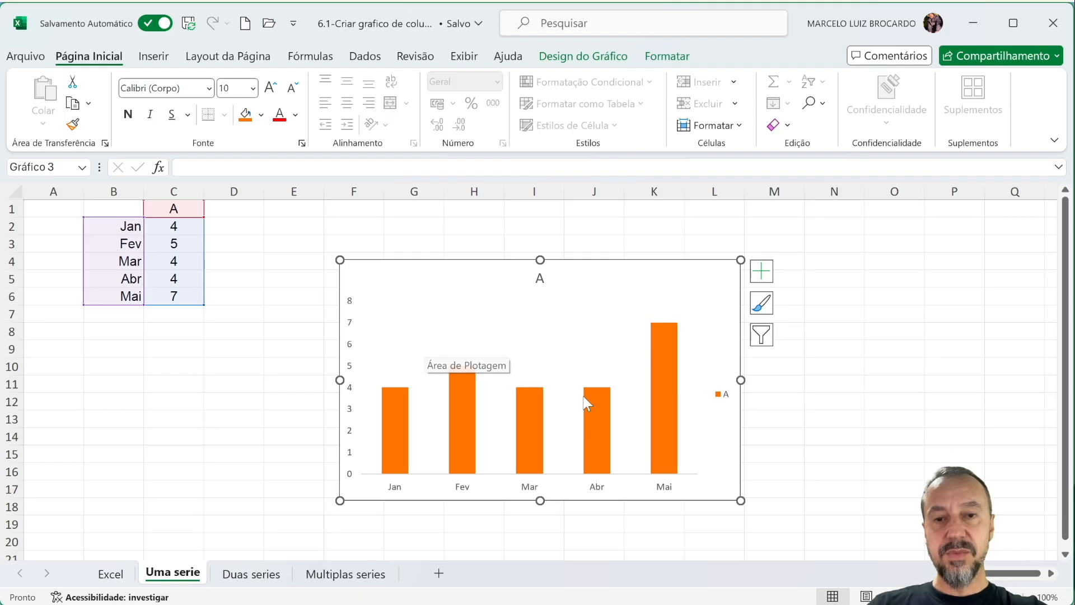
{"action": "left_click", "coordinate": [721, 397]}
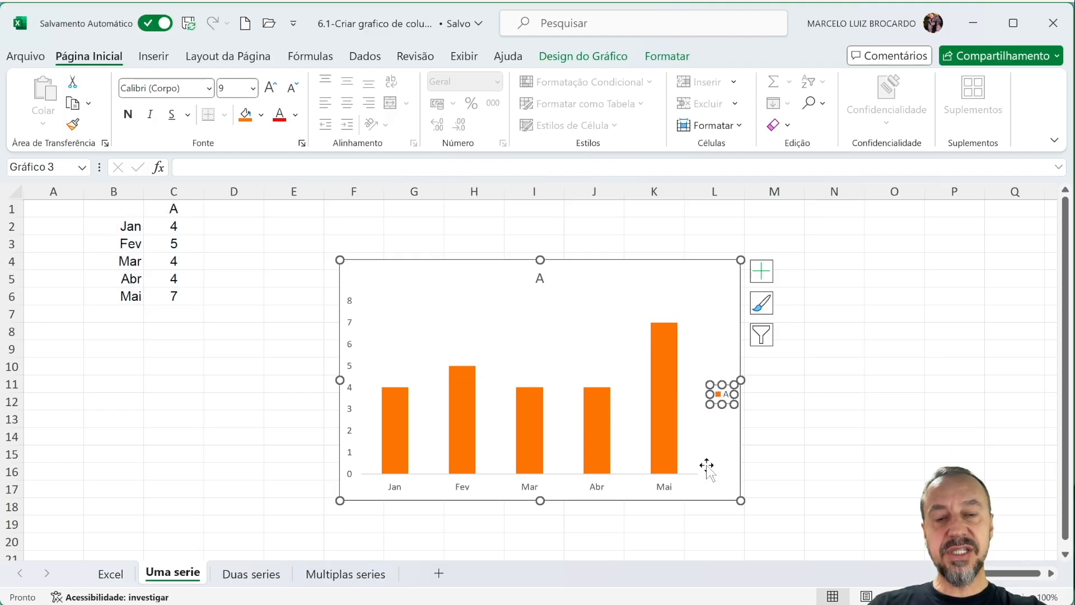
{"action": "key", "text": "Delete"}
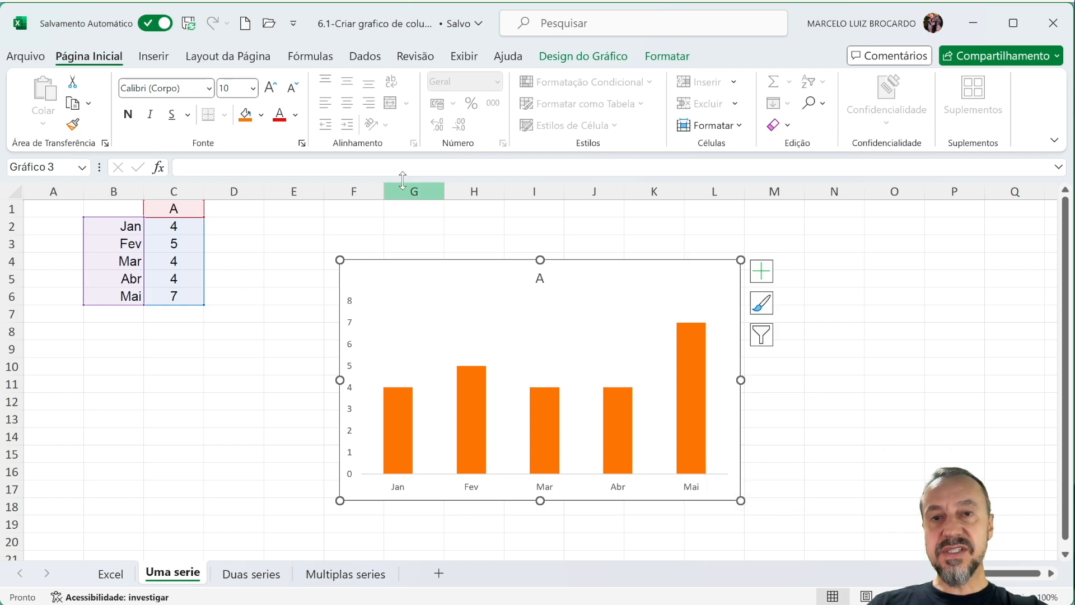
Step: Add primary horizontal gridlines (Horizontal Principal) to the column chart
{"action": "left_click", "coordinate": [574, 58]}
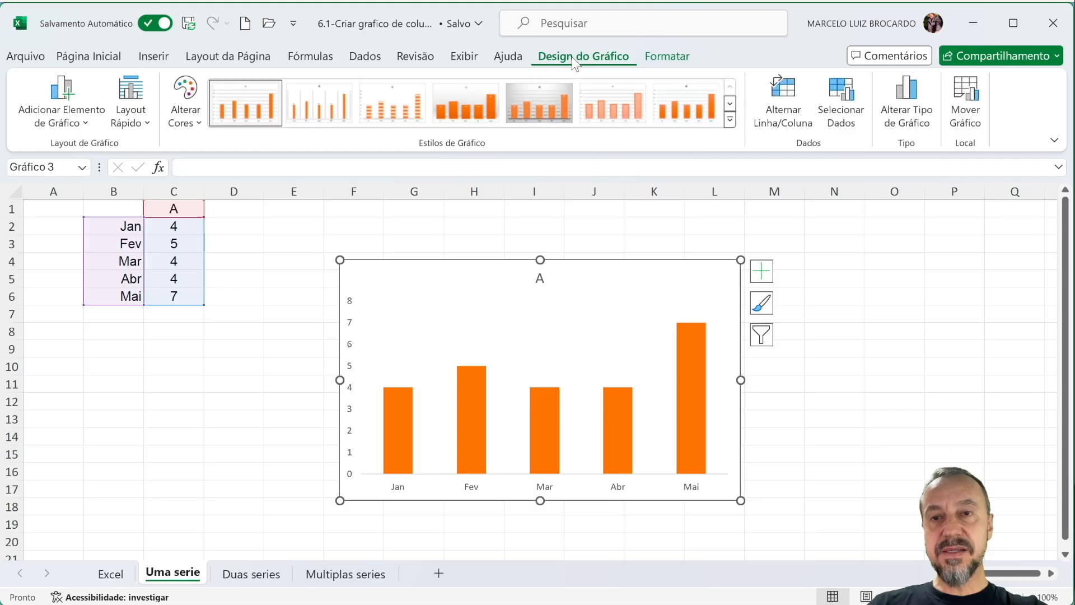
{"action": "left_click", "coordinate": [90, 129]}
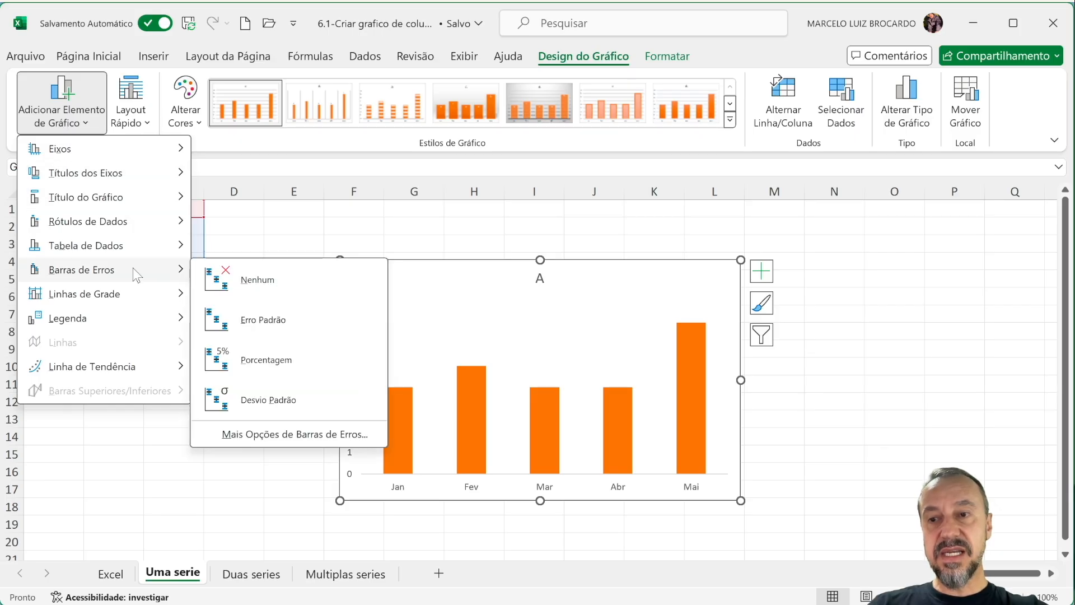
{"action": "mouse_move", "coordinate": [145, 301]}
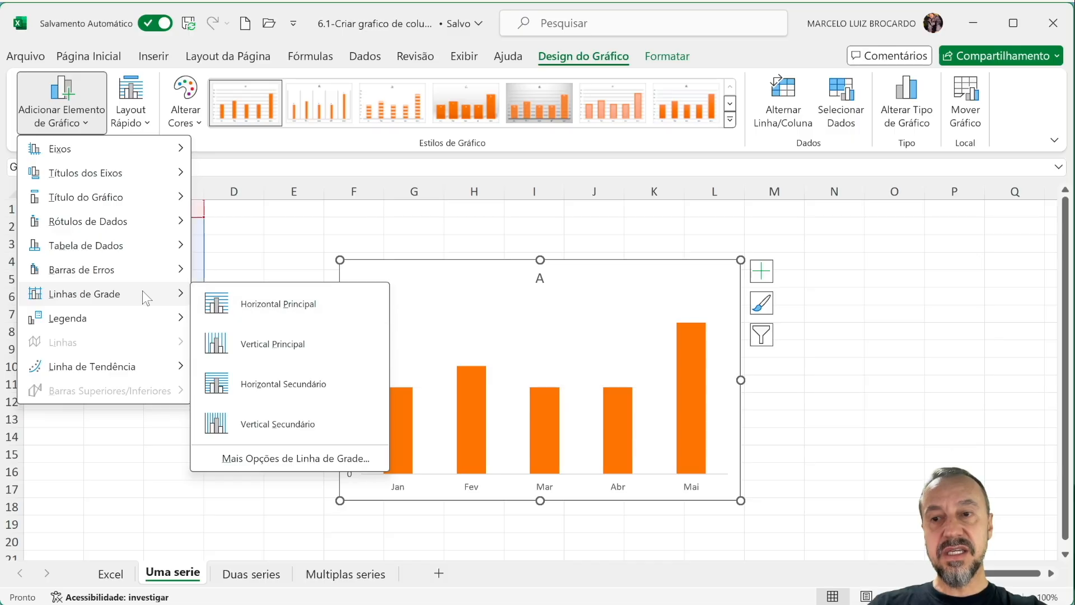
{"action": "left_click", "coordinate": [230, 301]}
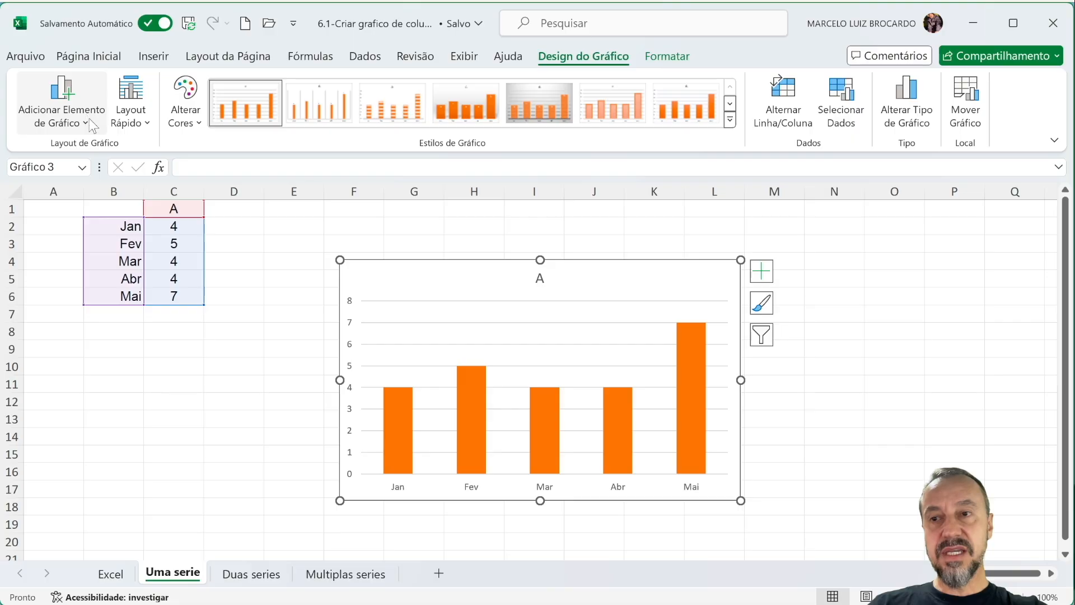
Step: Place the chart title above the chart (Acima do Gráfico) and change its text to "Produtos A"
{"action": "left_click", "coordinate": [66, 109]}
{"action": "mouse_move", "coordinate": [138, 171]}
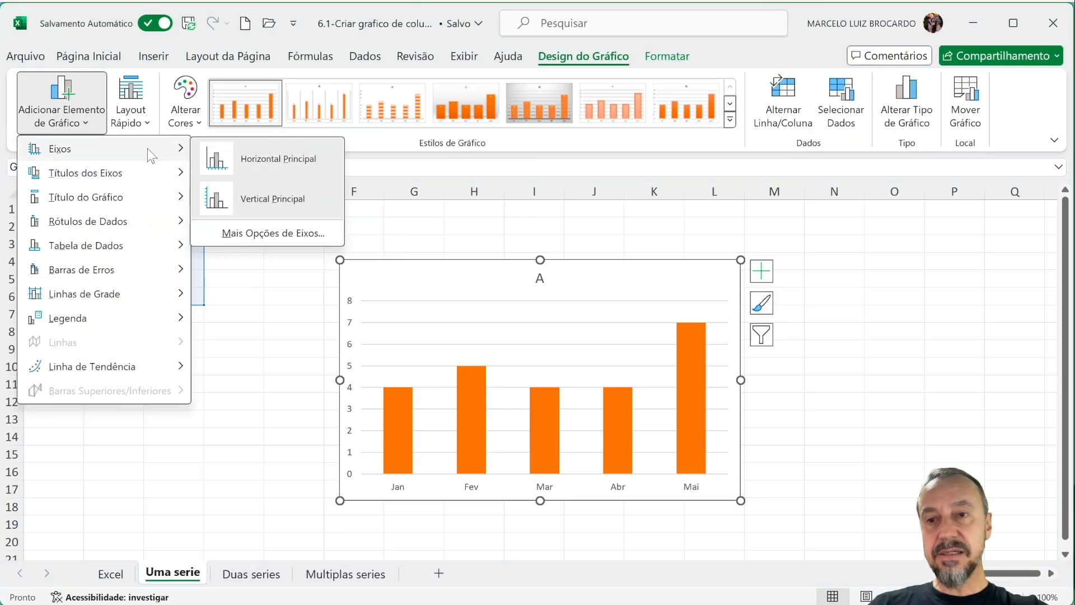
{"action": "mouse_move", "coordinate": [146, 206]}
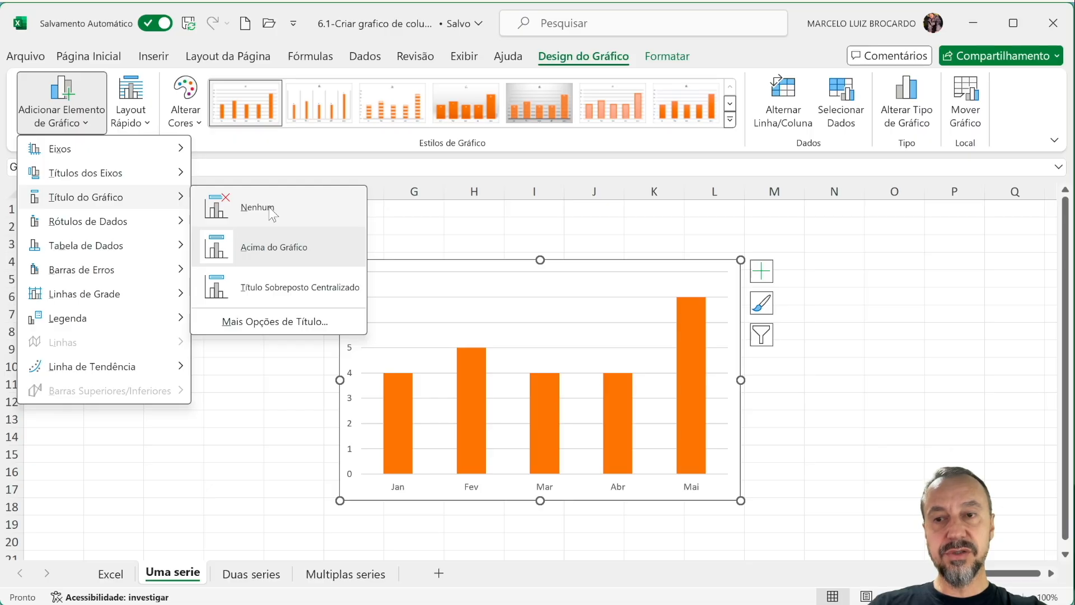
{"action": "left_click", "coordinate": [283, 247]}
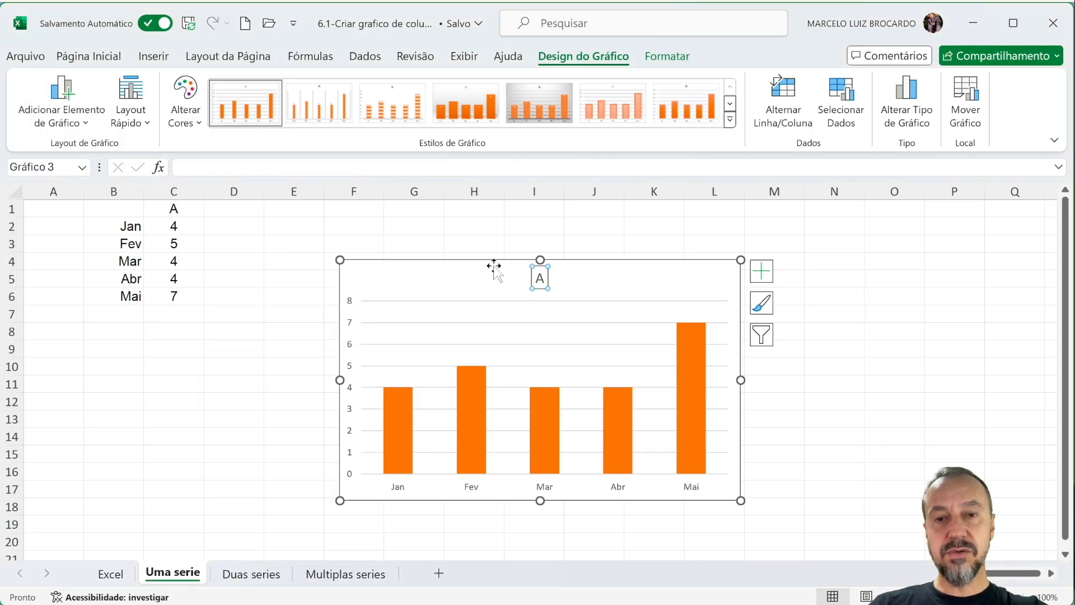
{"action": "double_click", "coordinate": [540, 280]}
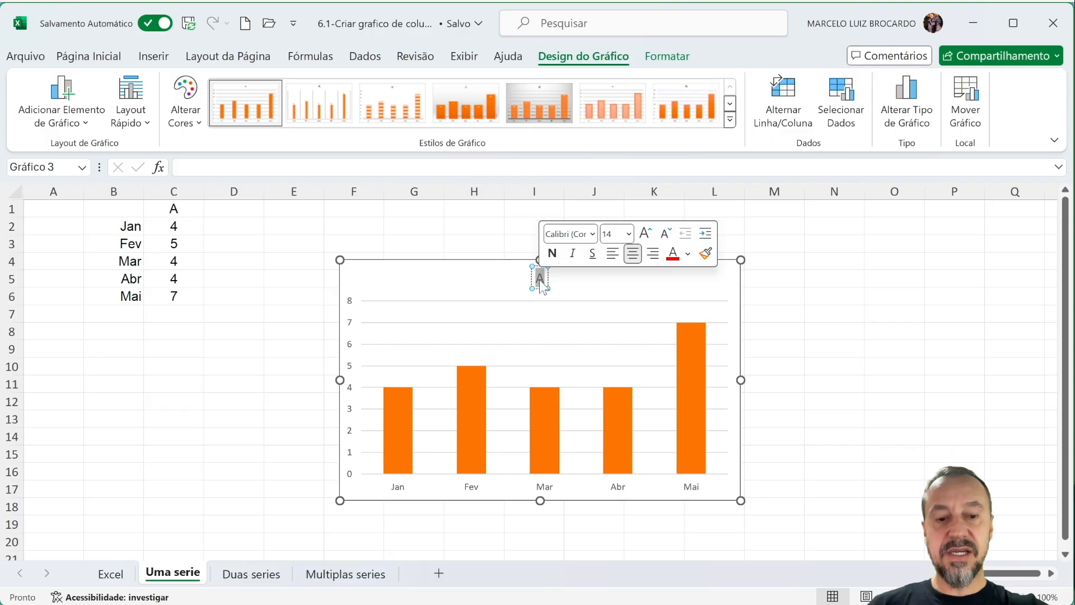
{"action": "type", "text": "Produtos A"}
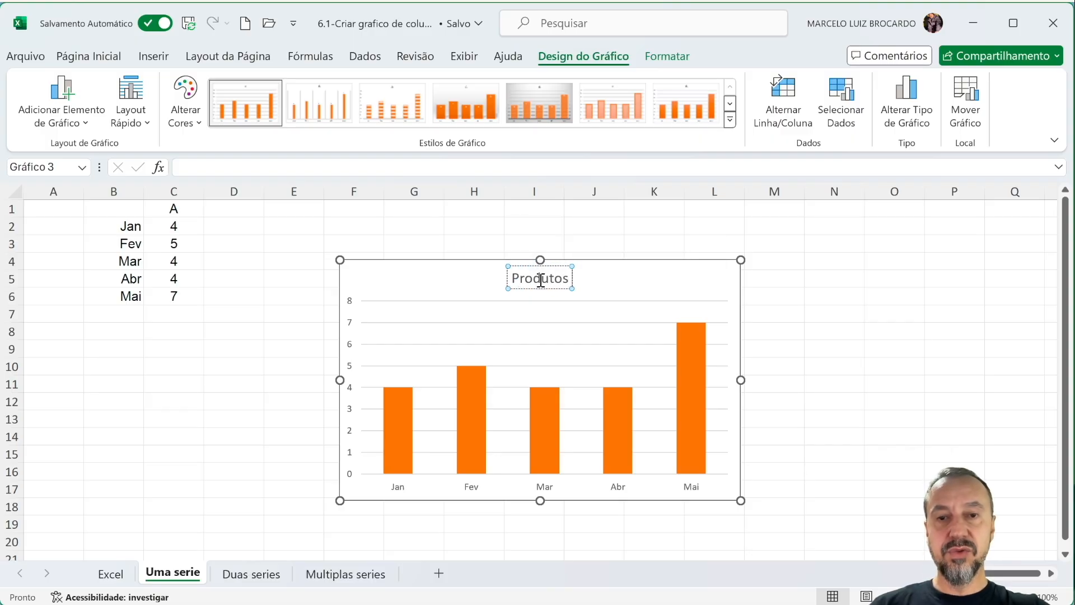
{"action": "left_click", "coordinate": [500, 240]}
{"action": "left_click", "coordinate": [511, 283]}
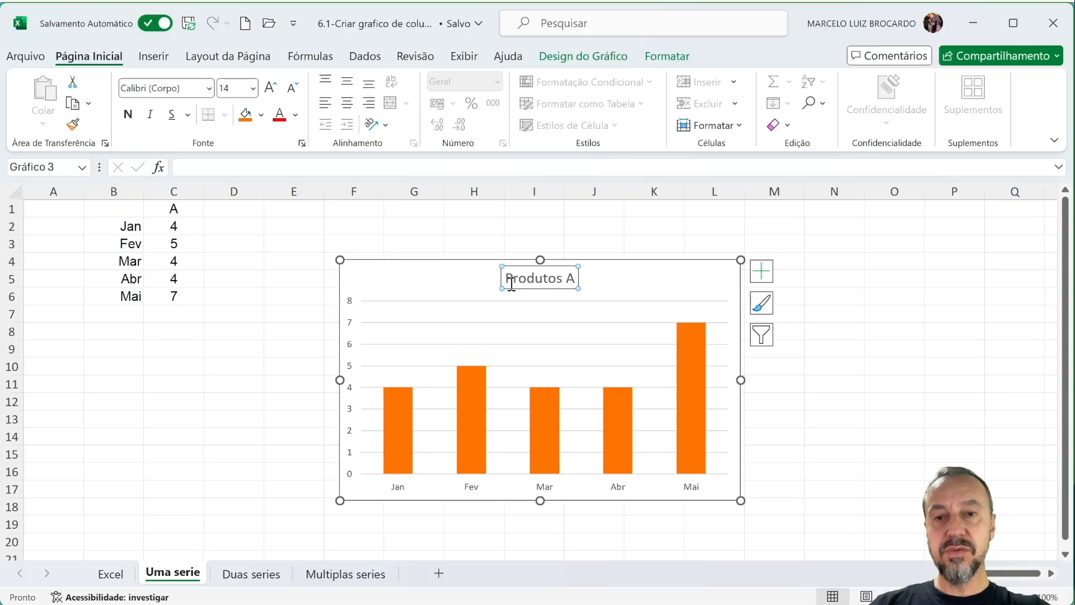
{"action": "left_click", "coordinate": [424, 298]}
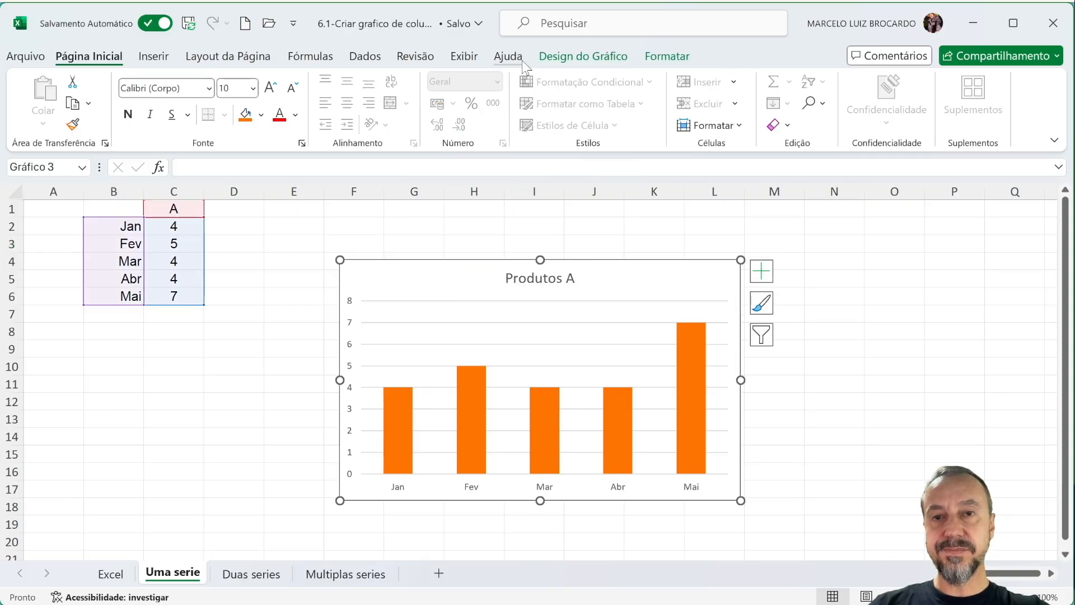
Step: Add a data table with legend keys (Com Códigos de Legenda) below the column chart
{"action": "left_click", "coordinate": [557, 58]}
{"action": "left_click", "coordinate": [67, 125]}
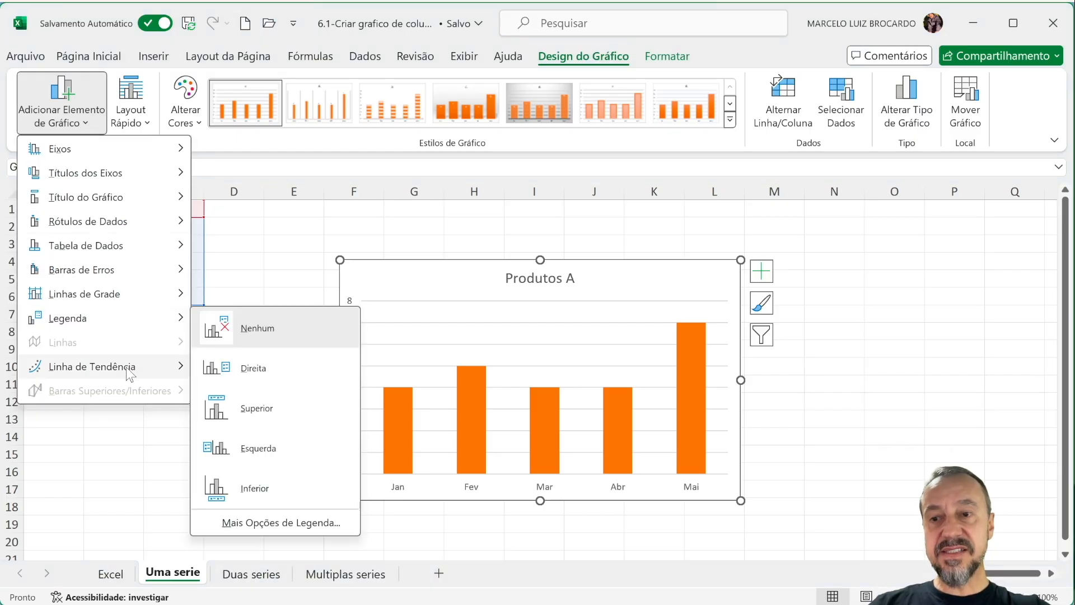
{"action": "mouse_move", "coordinate": [132, 376]}
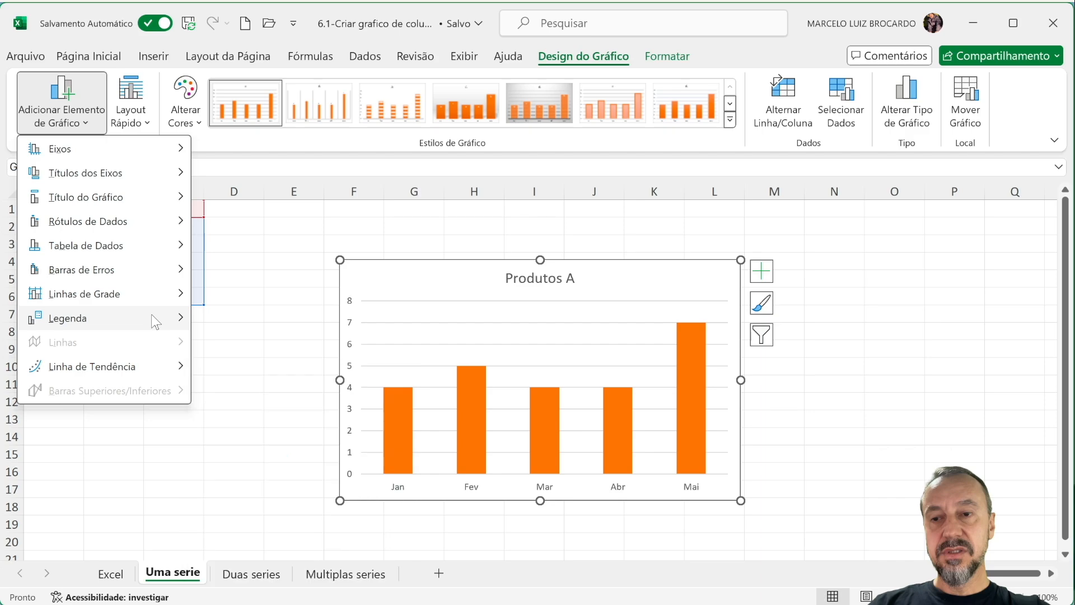
{"action": "mouse_move", "coordinate": [151, 314]}
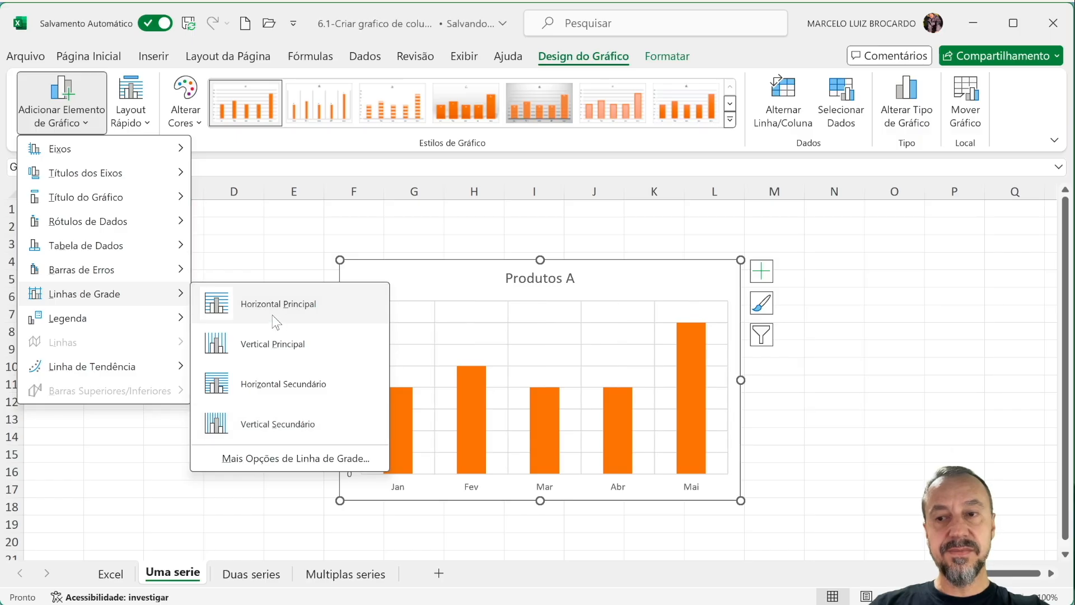
{"action": "mouse_move", "coordinate": [153, 270]}
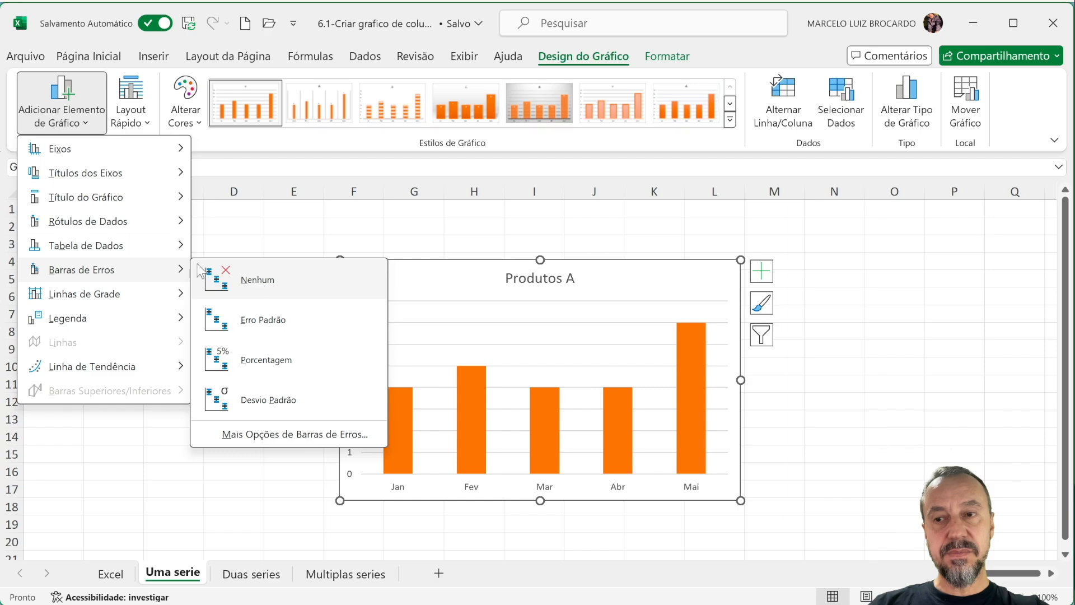
{"action": "mouse_move", "coordinate": [144, 248]}
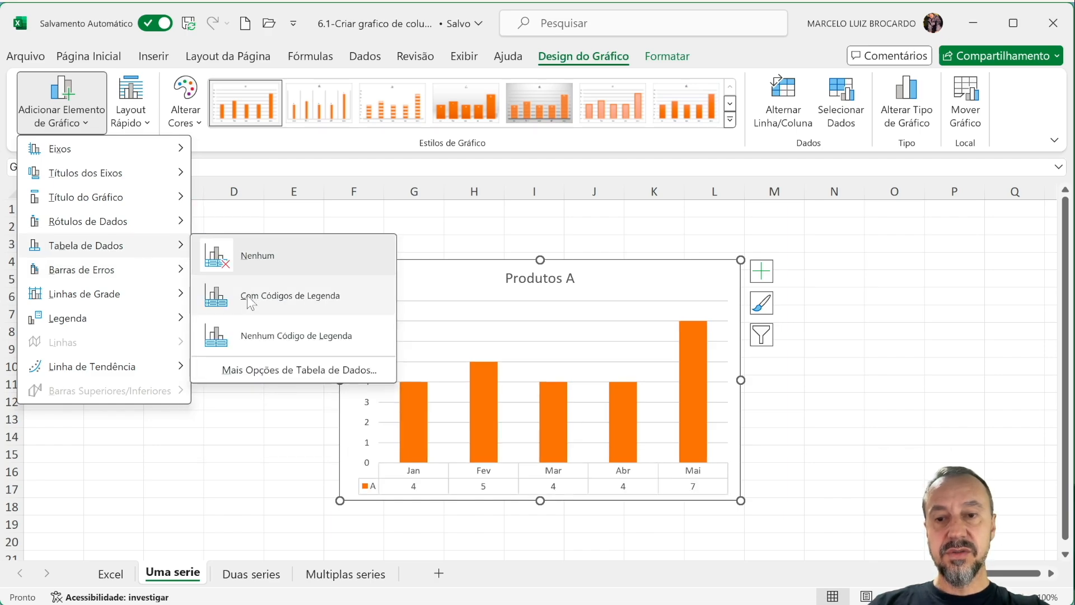
{"action": "left_click", "coordinate": [289, 300]}
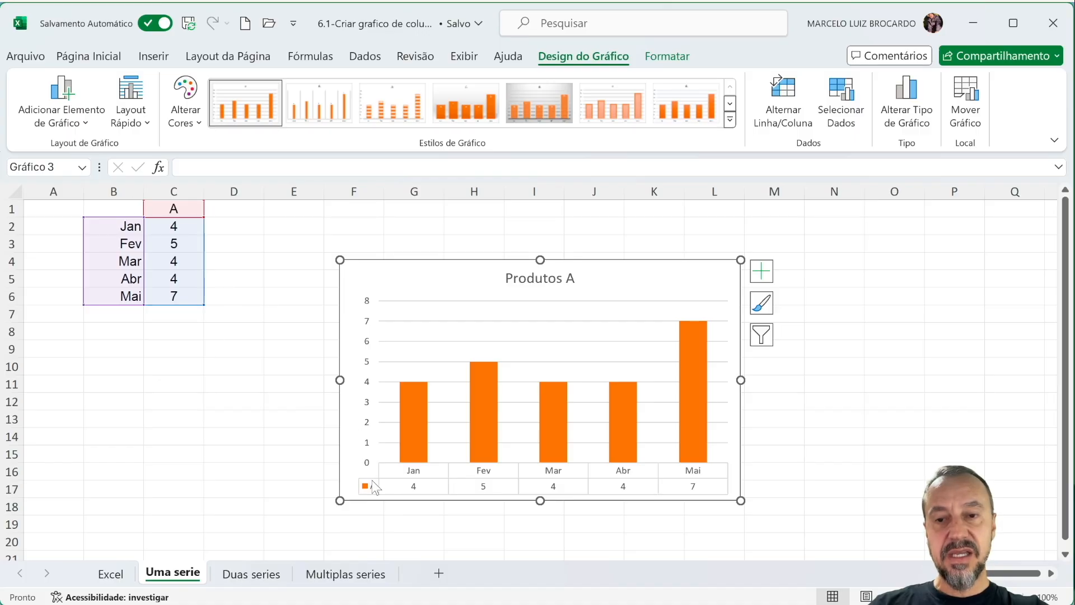
Step: Add data labels centred inside the columns (Centro)
{"action": "left_click", "coordinate": [81, 125]}
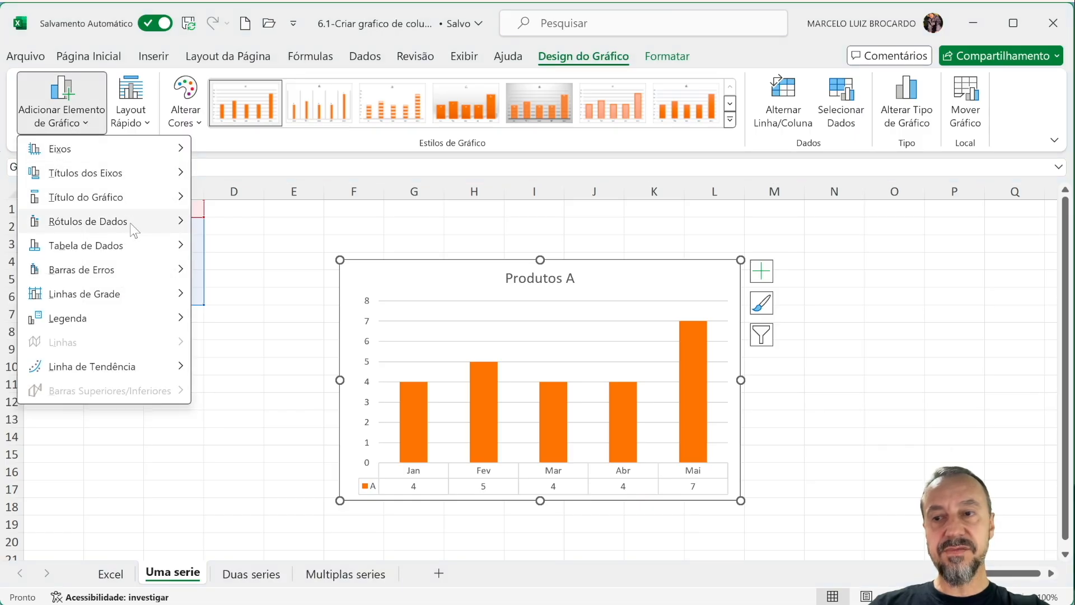
{"action": "mouse_move", "coordinate": [130, 223]}
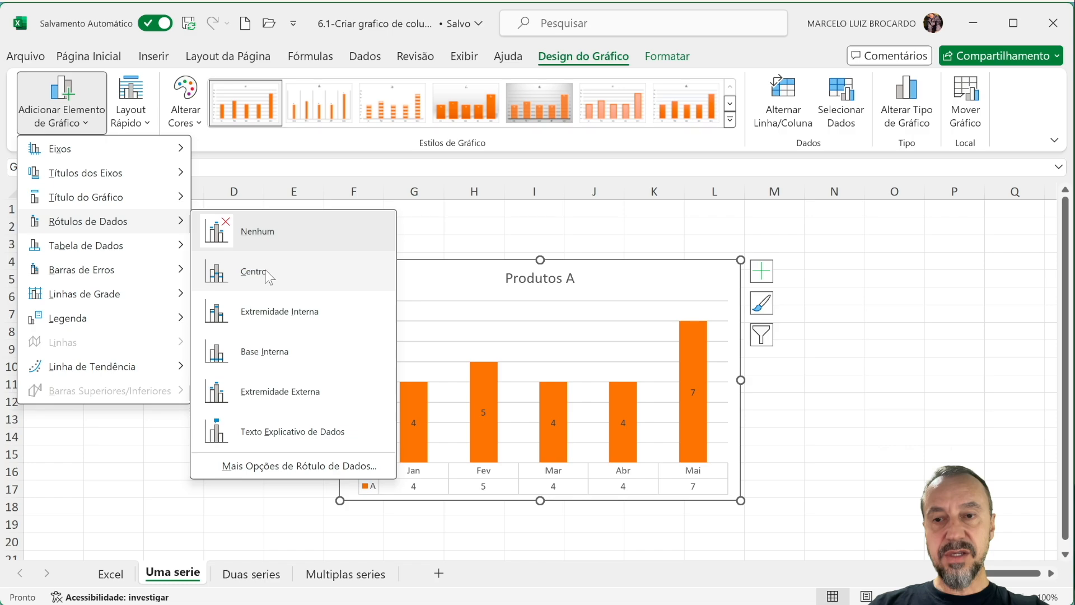
{"action": "left_click", "coordinate": [267, 272]}
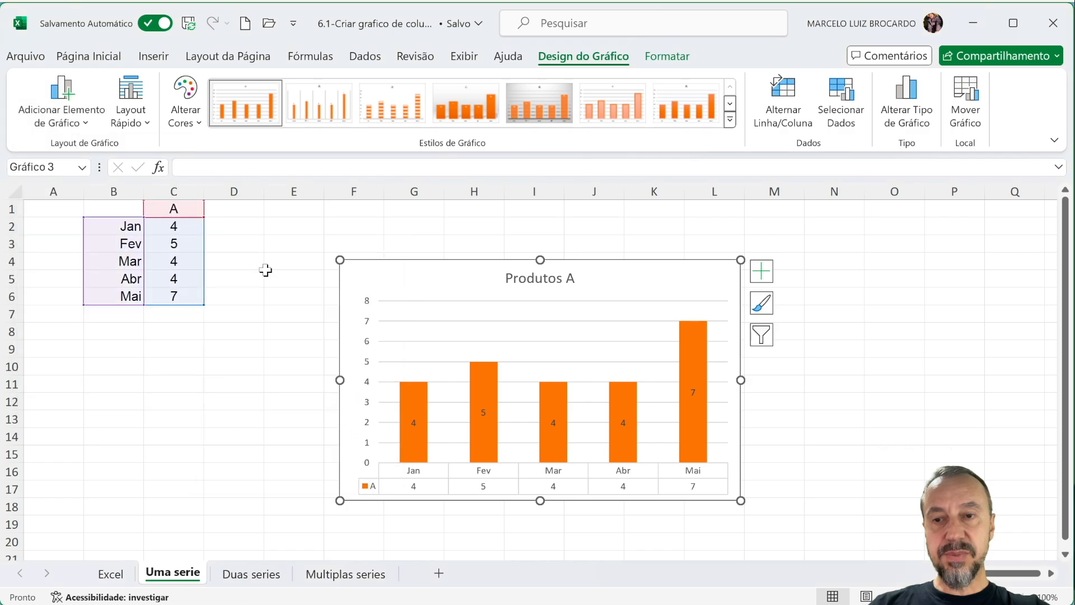
Step: Recolour the columns blue with the first colourful palette (Colorido)
{"action": "left_click", "coordinate": [145, 119]}
{"action": "left_click", "coordinate": [184, 120]}
{"action": "left_click", "coordinate": [185, 121]}
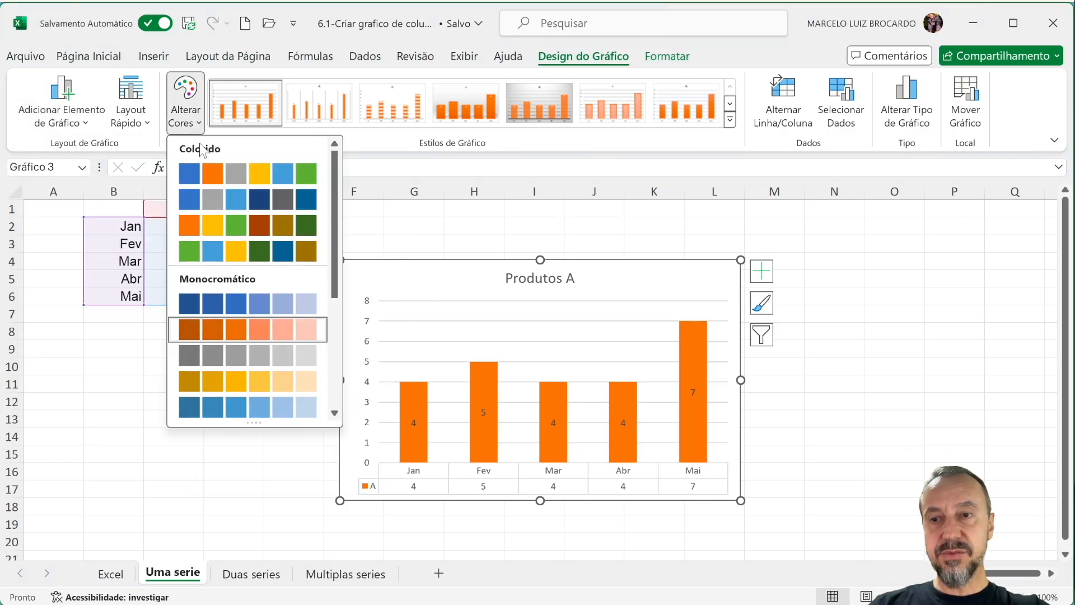
{"action": "left_click", "coordinate": [190, 174]}
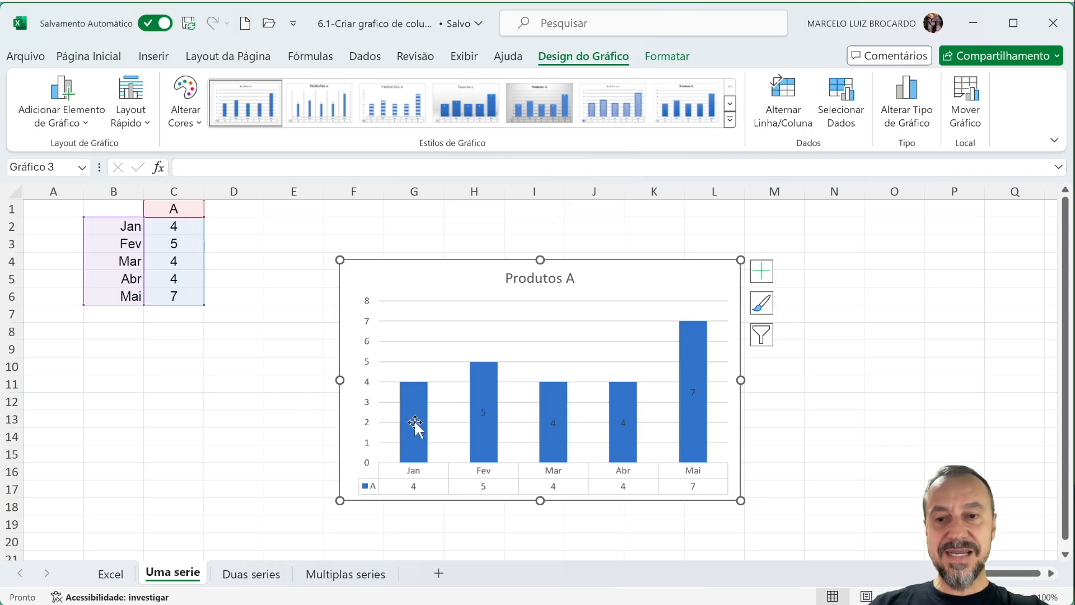
Step: Set the font colour of the columns' data labels to white and deselect the chart
{"action": "left_click", "coordinate": [414, 423]}
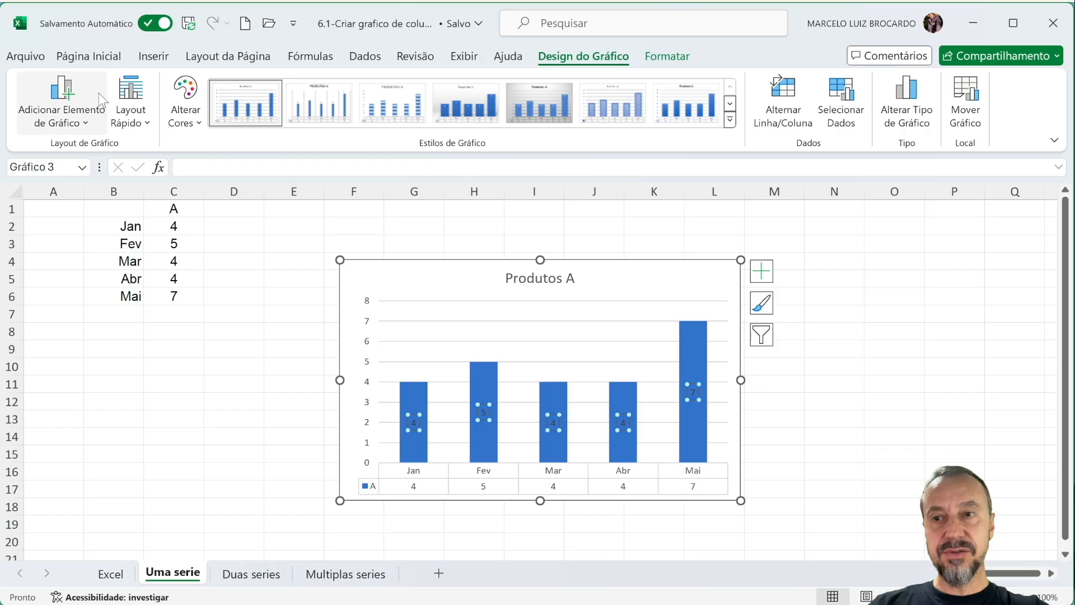
{"action": "left_click", "coordinate": [92, 55]}
{"action": "left_click", "coordinate": [295, 115]}
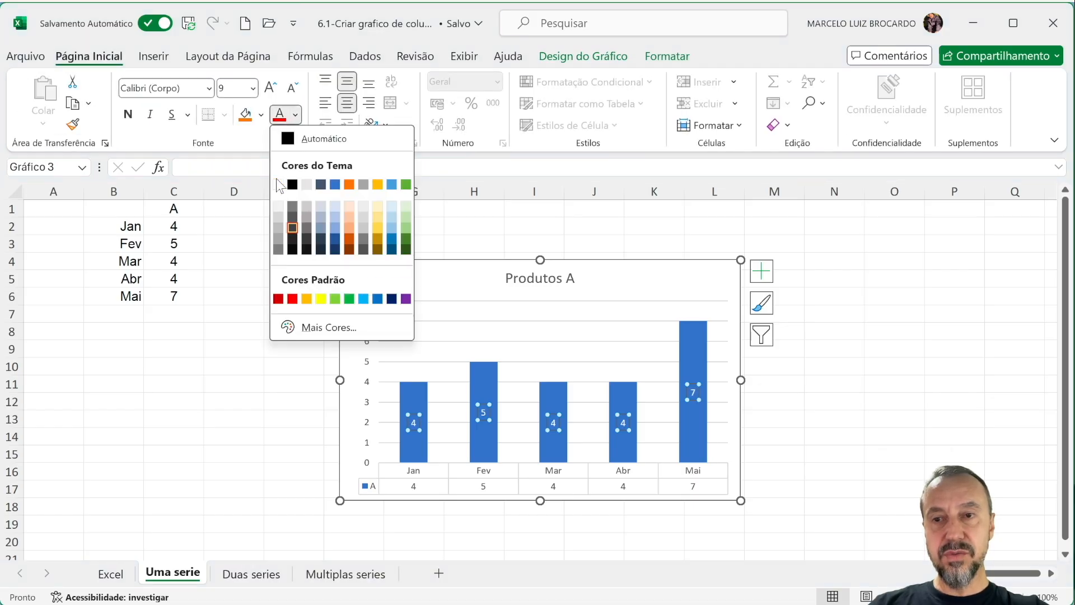
{"action": "left_click", "coordinate": [278, 417]}
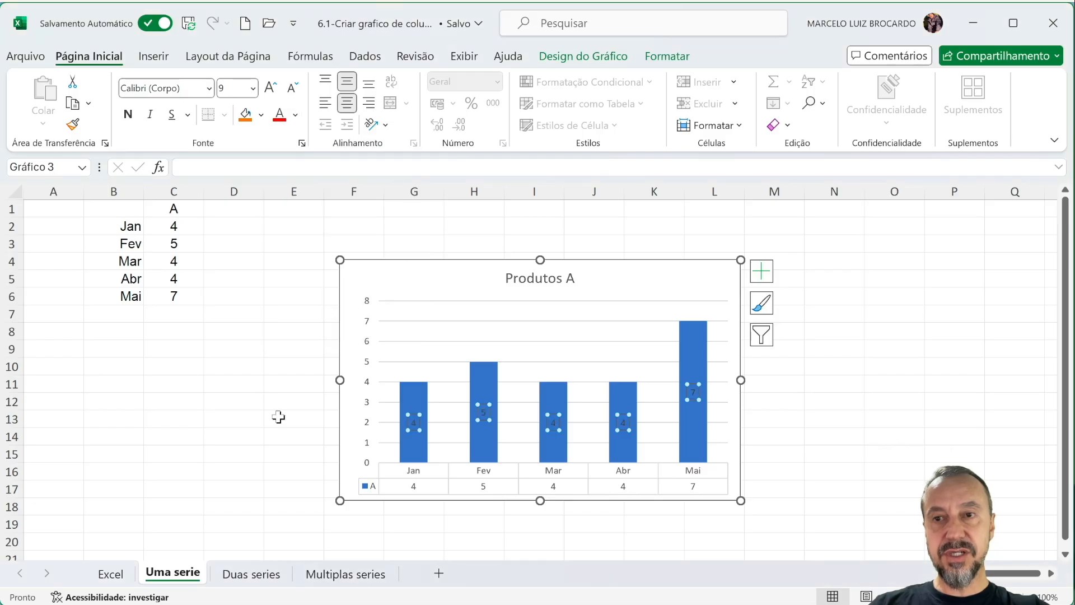
{"action": "left_click", "coordinate": [295, 115]}
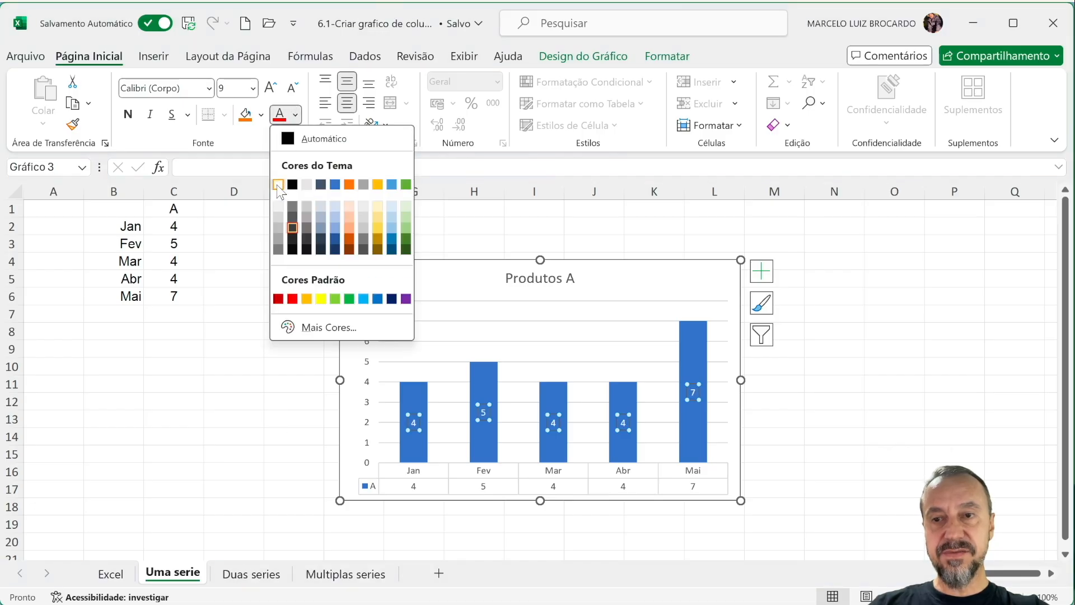
{"action": "left_click", "coordinate": [278, 186]}
{"action": "left_click", "coordinate": [287, 348]}
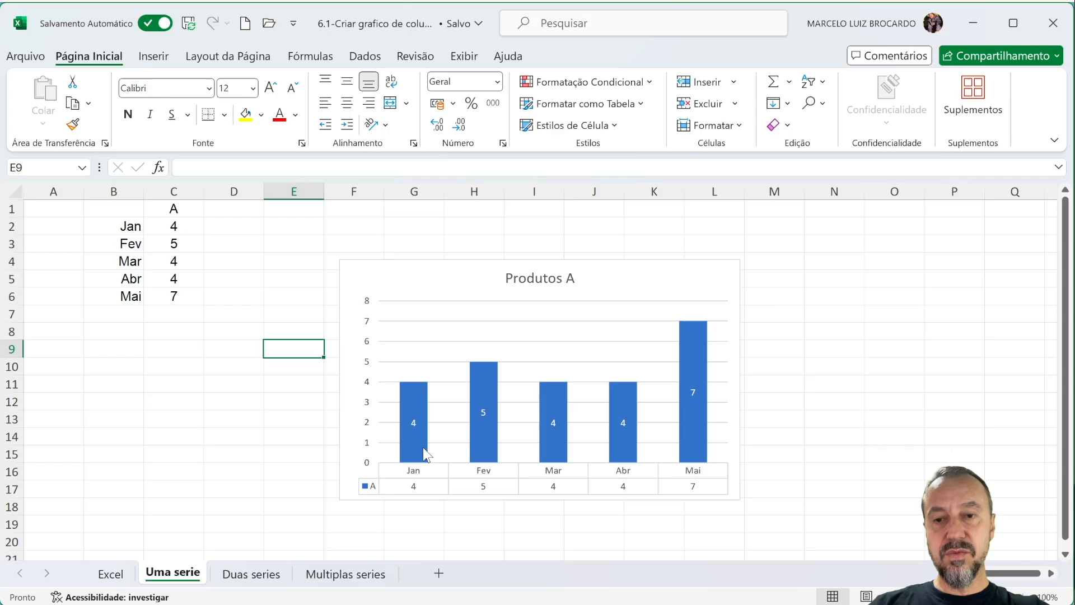
Step: Move the data labels of the Produtos A chart above the columns (Extremidade Externa)
{"action": "mouse_move", "coordinate": [415, 451]}
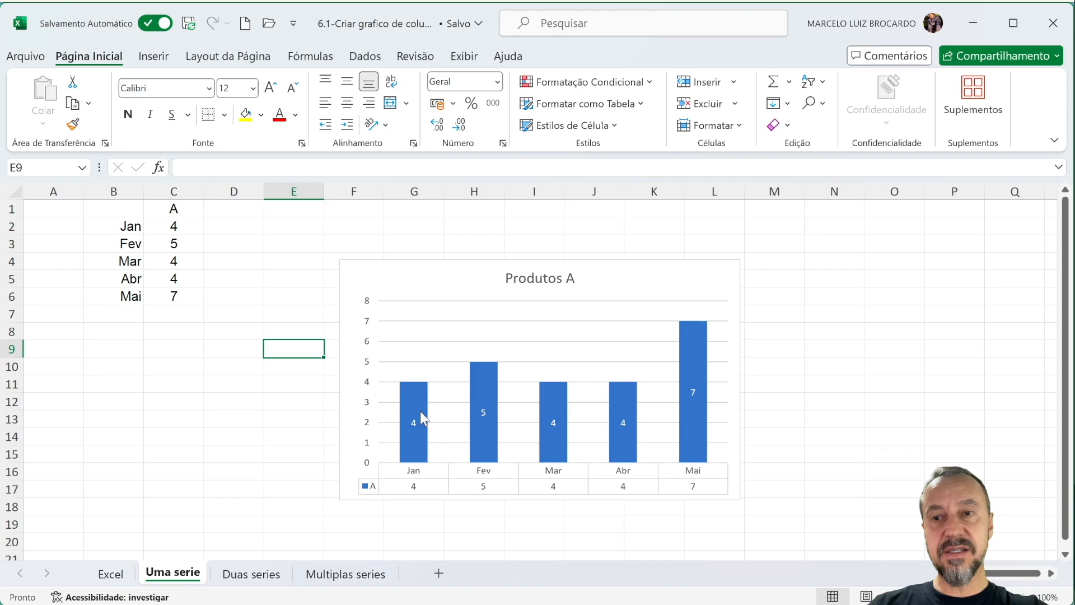
{"action": "mouse_move", "coordinate": [412, 420]}
{"action": "left_click", "coordinate": [413, 293]}
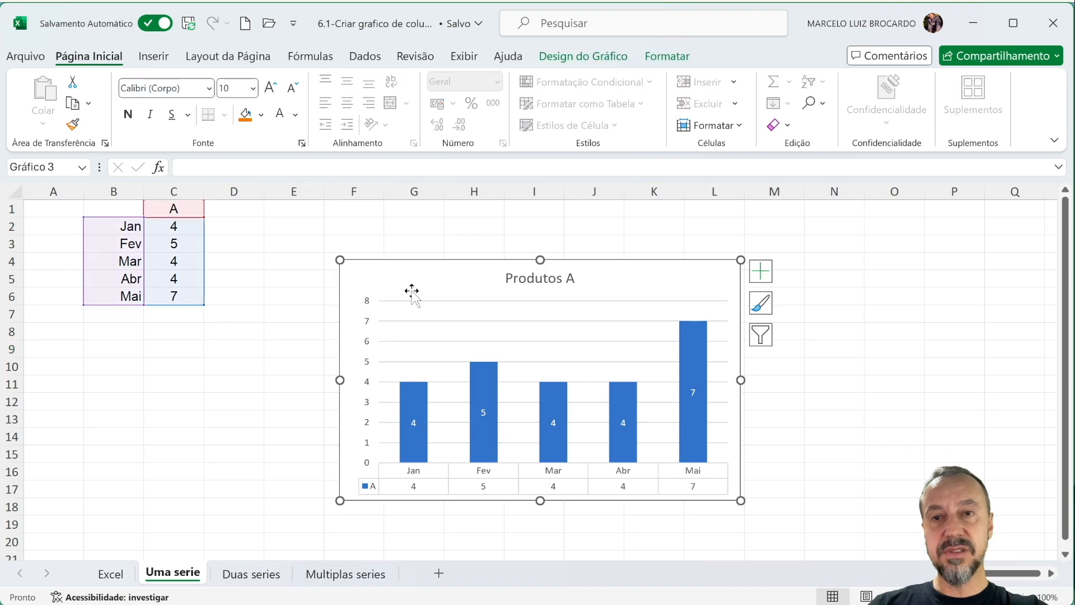
{"action": "left_click", "coordinate": [581, 58]}
{"action": "left_click", "coordinate": [84, 118]}
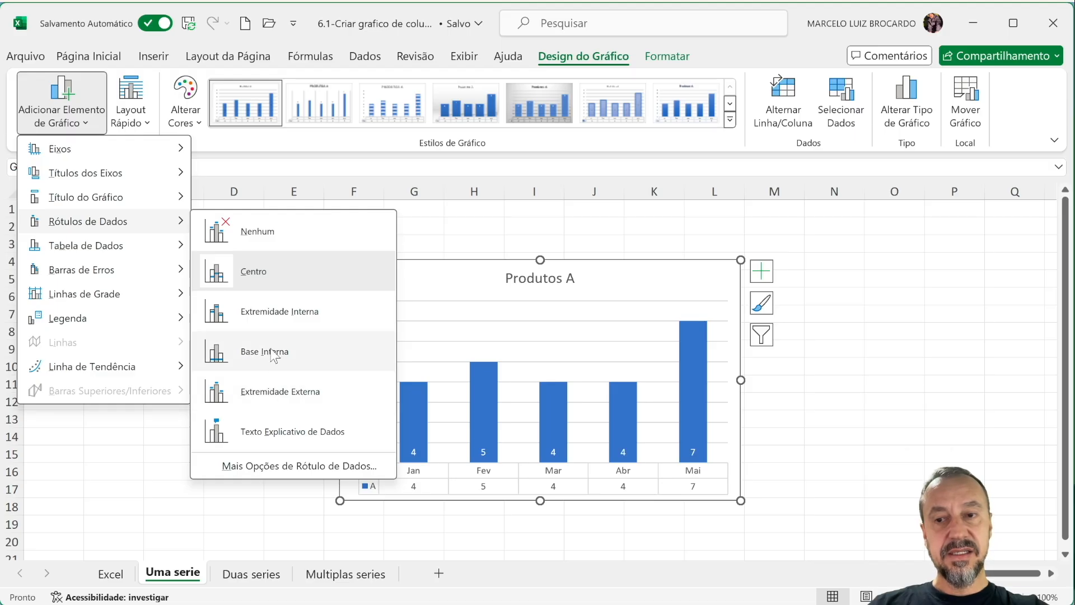
{"action": "left_click", "coordinate": [276, 387]}
Step: Set the font colour of the columns' data labels to black and deselect the chart
{"action": "left_click", "coordinate": [404, 370]}
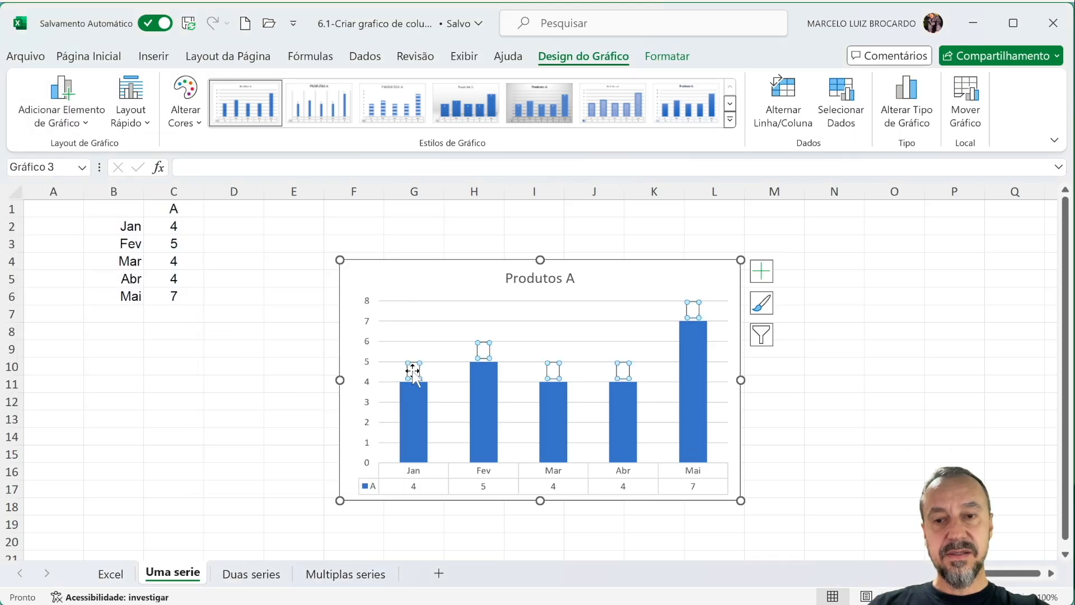
{"action": "left_click", "coordinate": [115, 56]}
{"action": "left_click", "coordinate": [295, 120]}
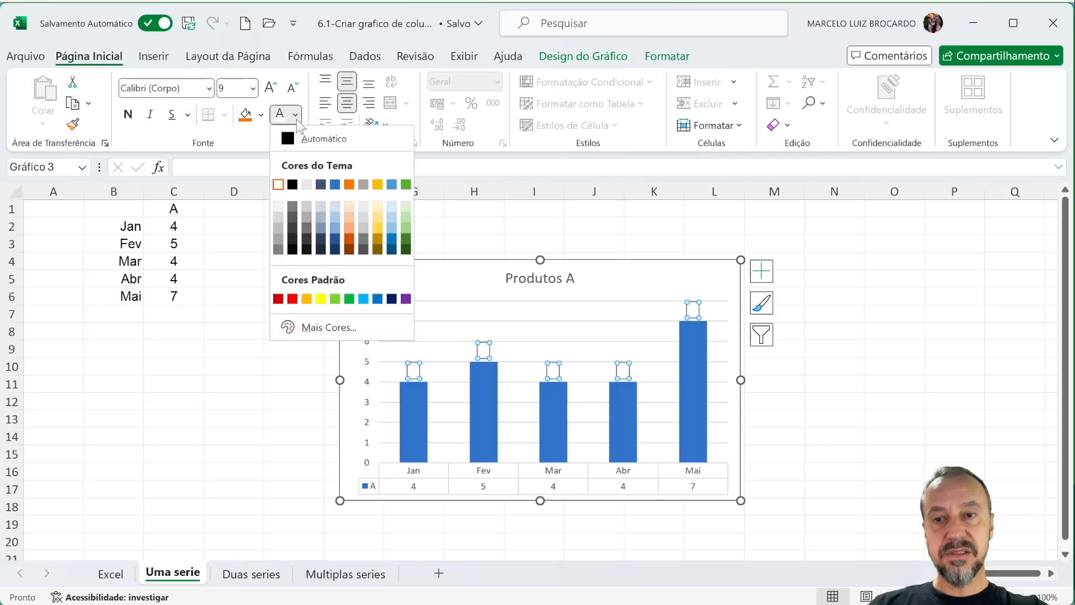
{"action": "left_click", "coordinate": [301, 190]}
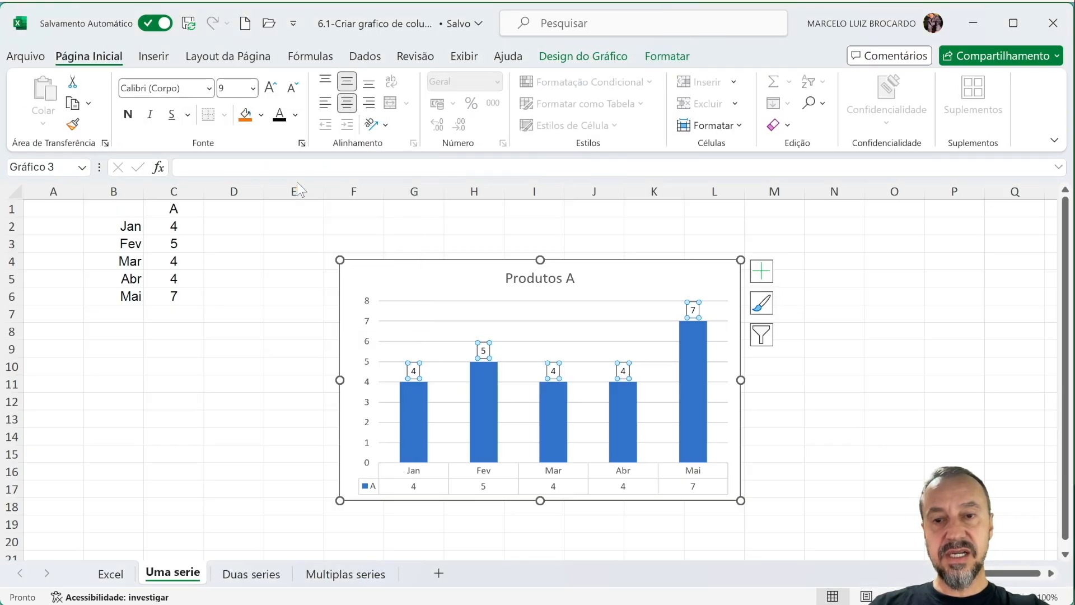
{"action": "left_click", "coordinate": [287, 363]}
Step: Remove the gridlines, data table, data labels, chart title and axes from the column chart
{"action": "left_click", "coordinate": [404, 280]}
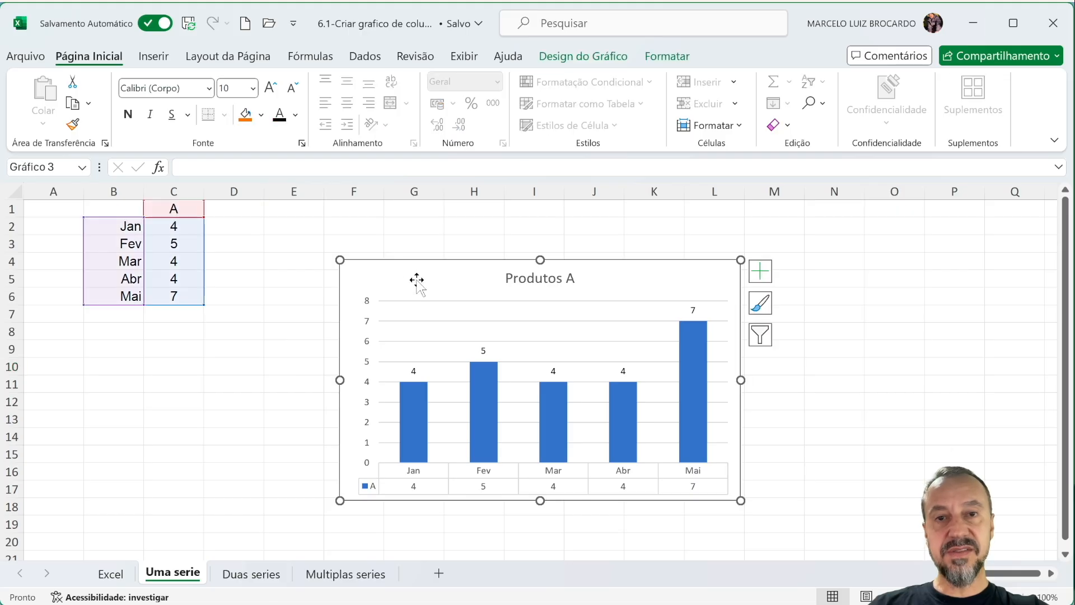
{"action": "left_click", "coordinate": [583, 56]}
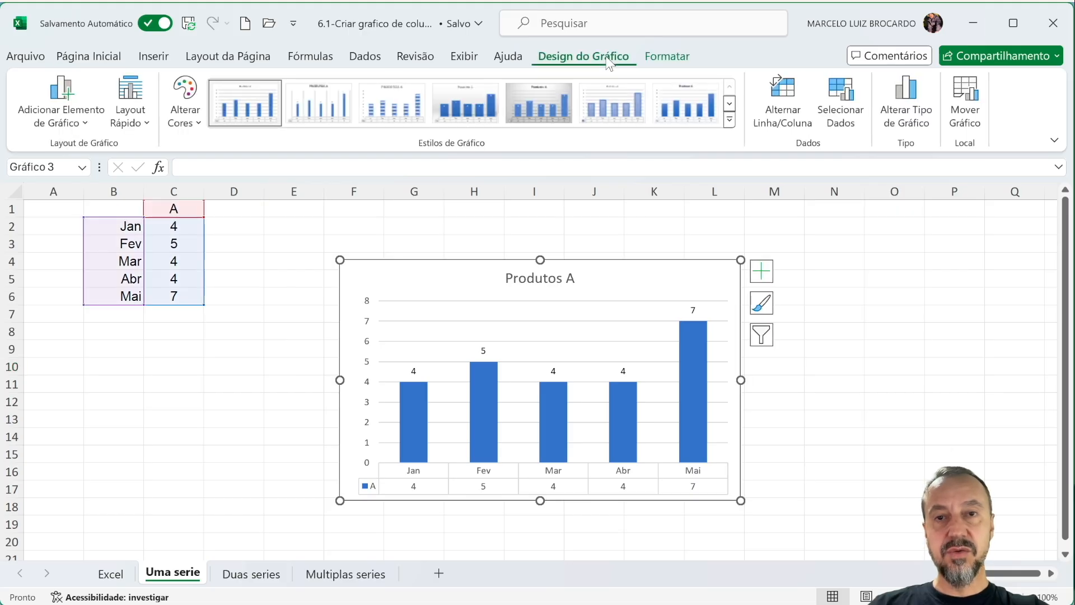
{"action": "left_click", "coordinate": [92, 124]}
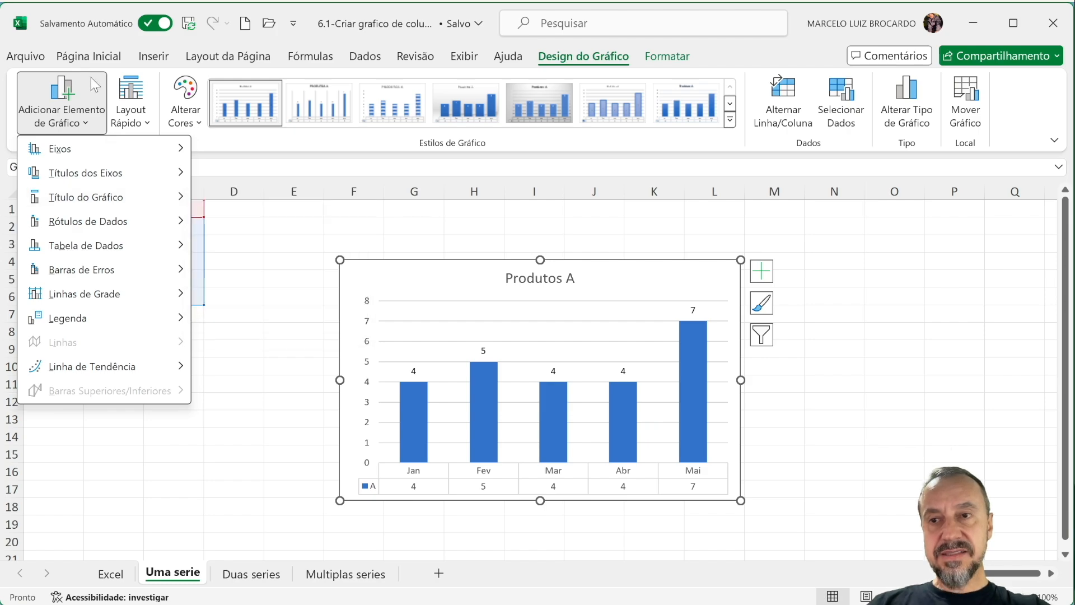
{"action": "left_click", "coordinate": [216, 278]}
{"action": "left_click", "coordinate": [762, 277]}
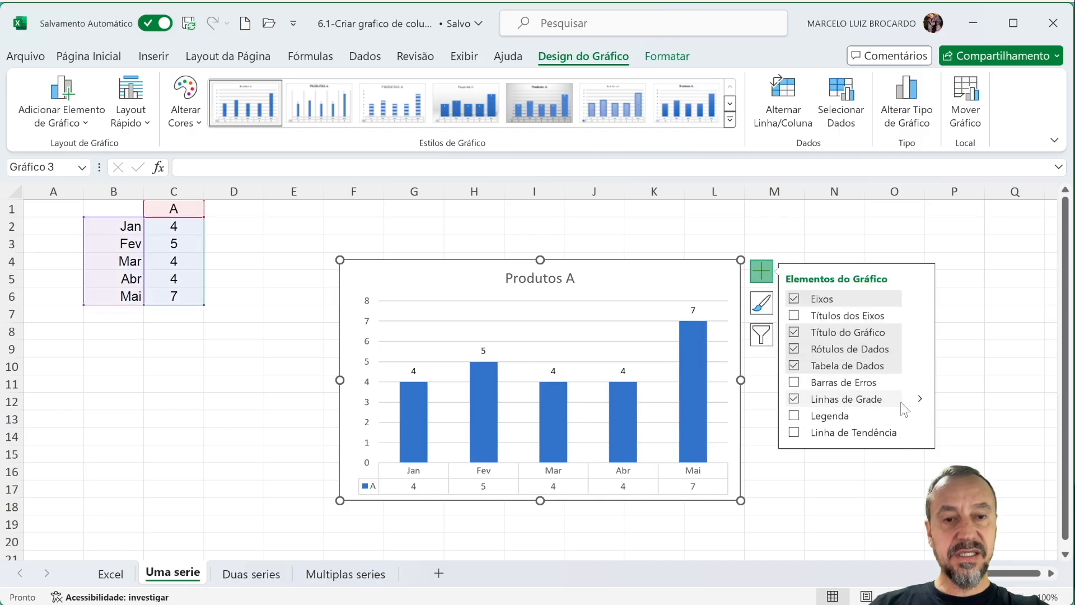
{"action": "left_click", "coordinate": [794, 401]}
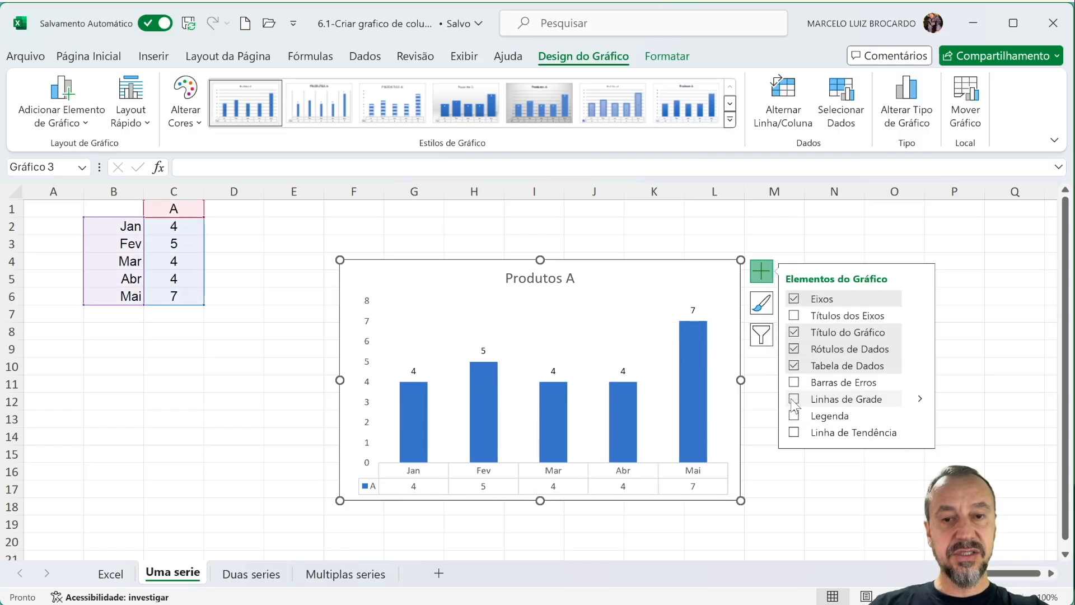
{"action": "left_click", "coordinate": [793, 365]}
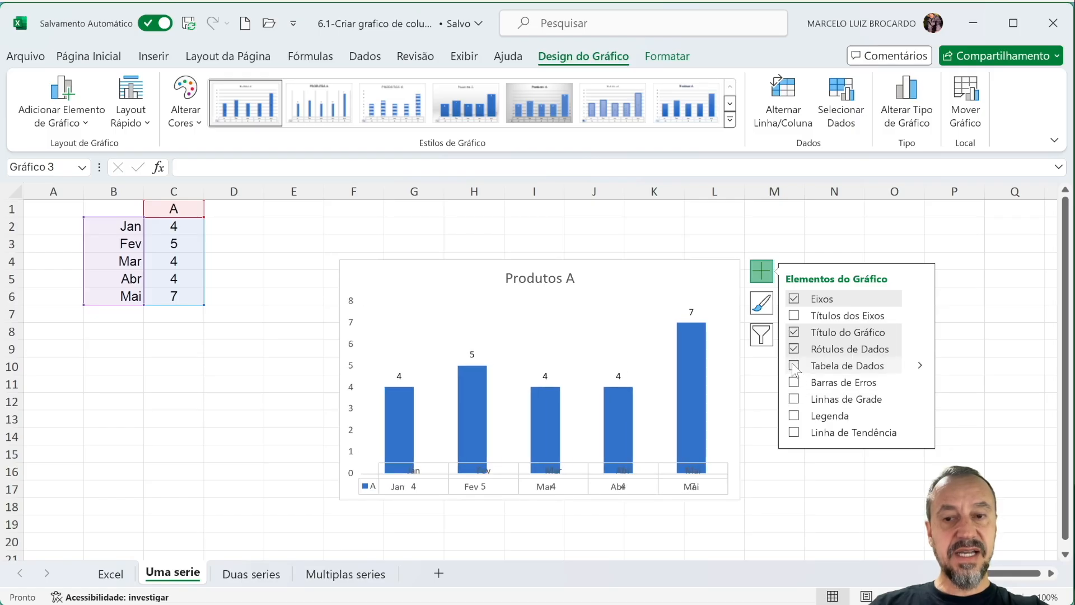
{"action": "left_click", "coordinate": [794, 332]}
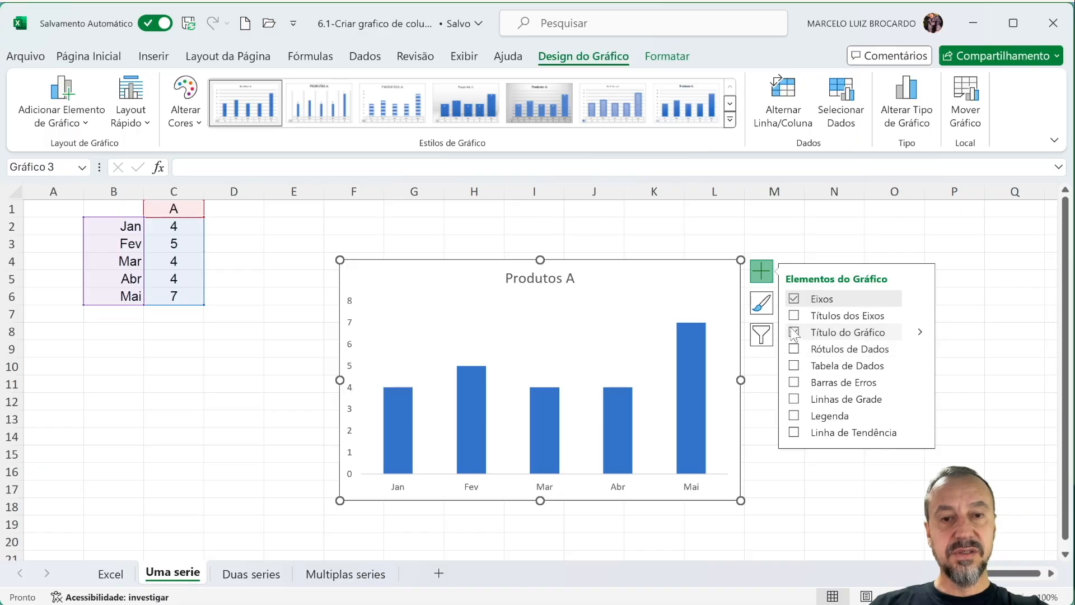
{"action": "left_click", "coordinate": [794, 300]}
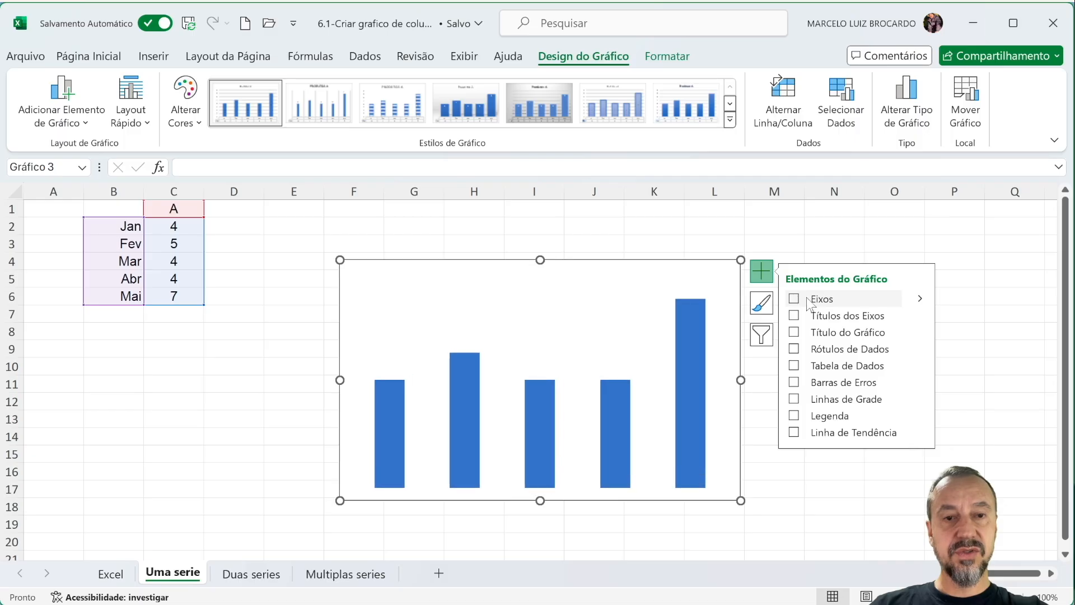
Step: Show only the primary horizontal axis (Horizontal Principal) on the column chart
{"action": "left_click", "coordinate": [919, 306]}
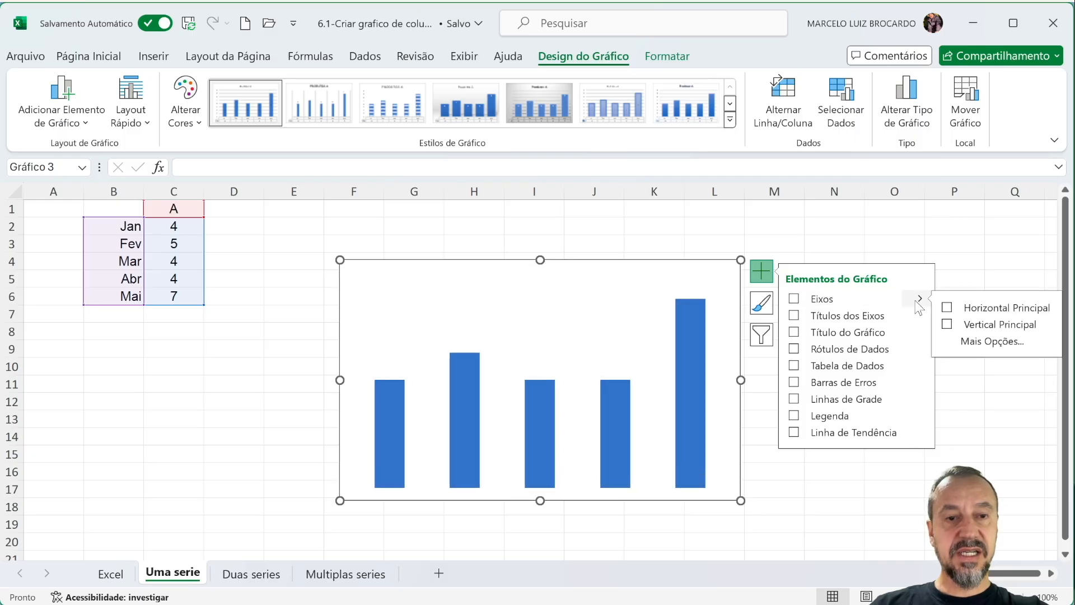
{"action": "left_click", "coordinate": [946, 309]}
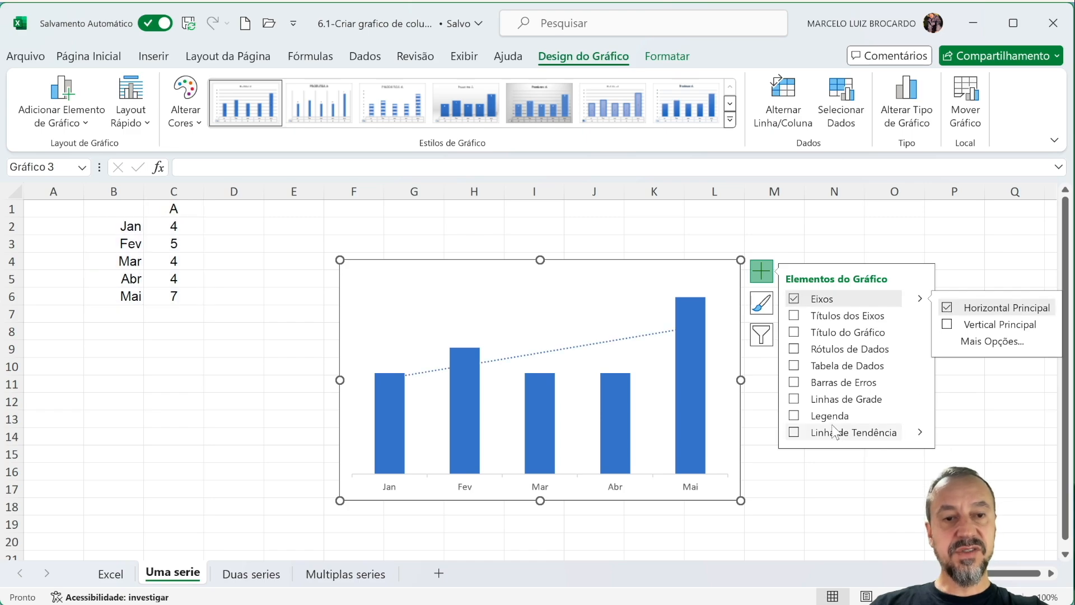
{"action": "left_click", "coordinate": [816, 487]}
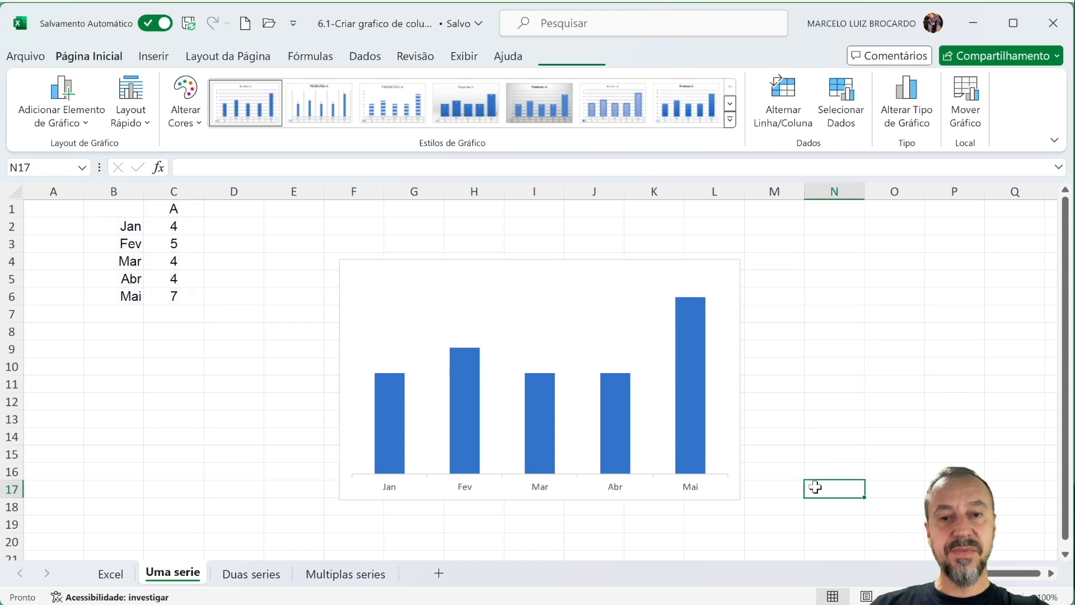
{"action": "left_click", "coordinate": [714, 304]}
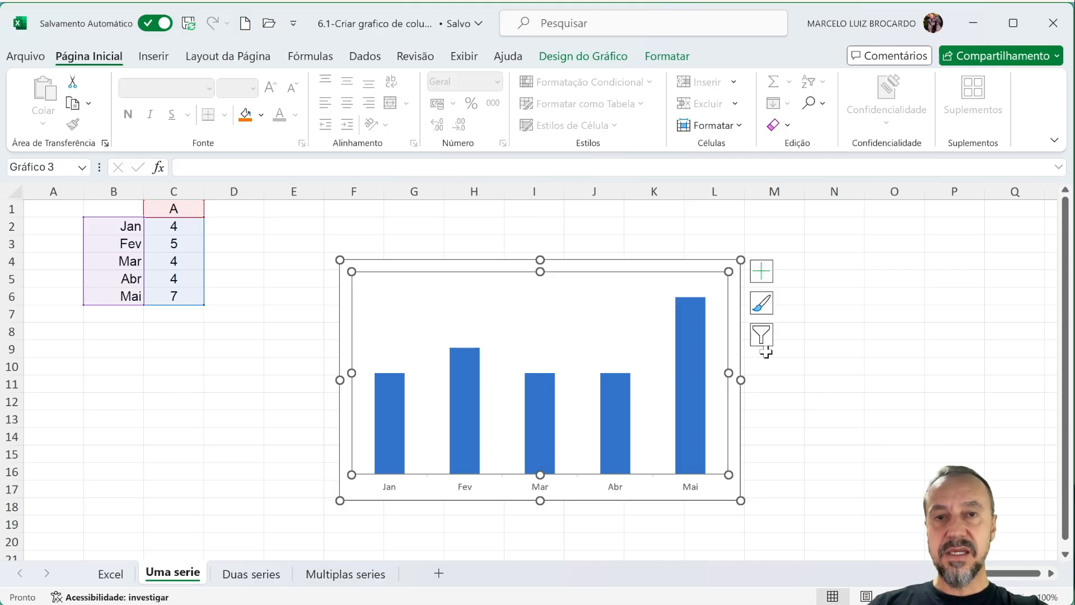
Step: On the Duas series sheet, insert a 2D clustered column chart from the range B1:D6
{"action": "key", "text": "ctrl+Page_Down"}
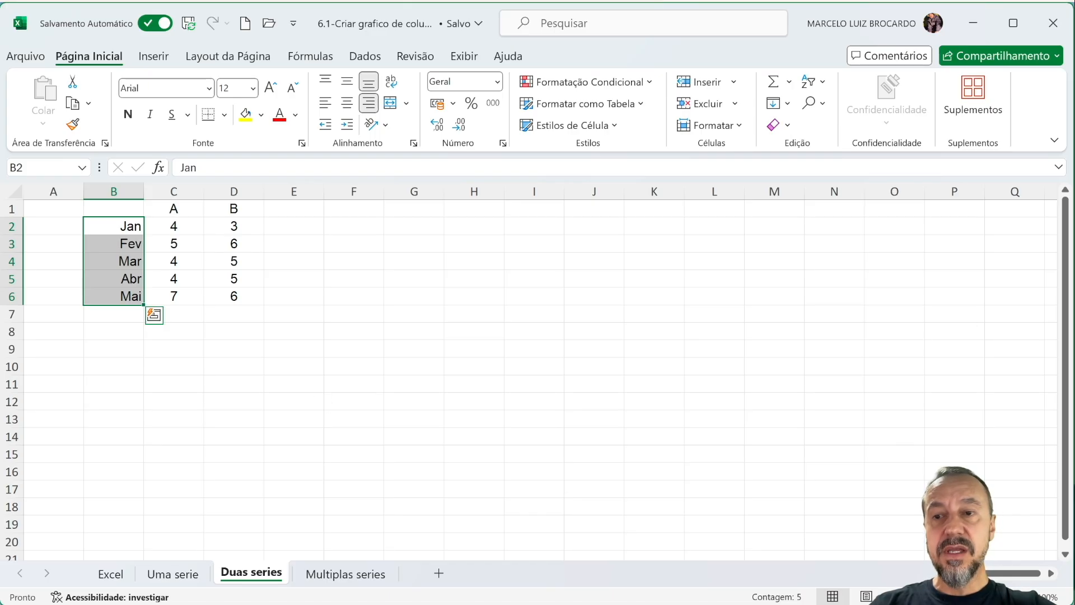
{"action": "left_click", "coordinate": [309, 320]}
{"action": "left_click_drag", "start_coordinate": [127, 208], "coordinate": [217, 292]}
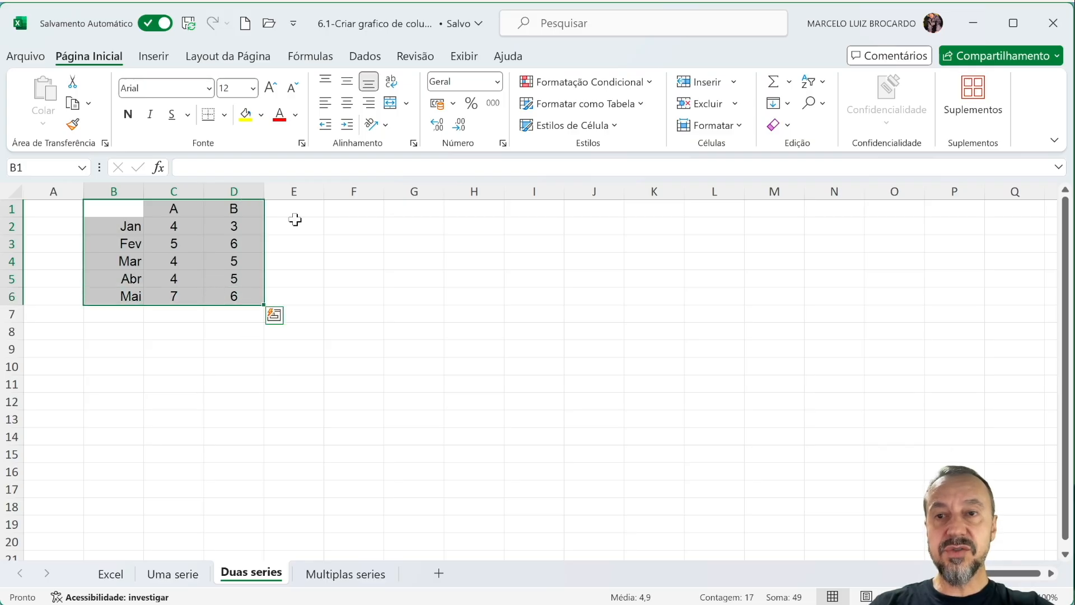
{"action": "left_click", "coordinate": [151, 58]}
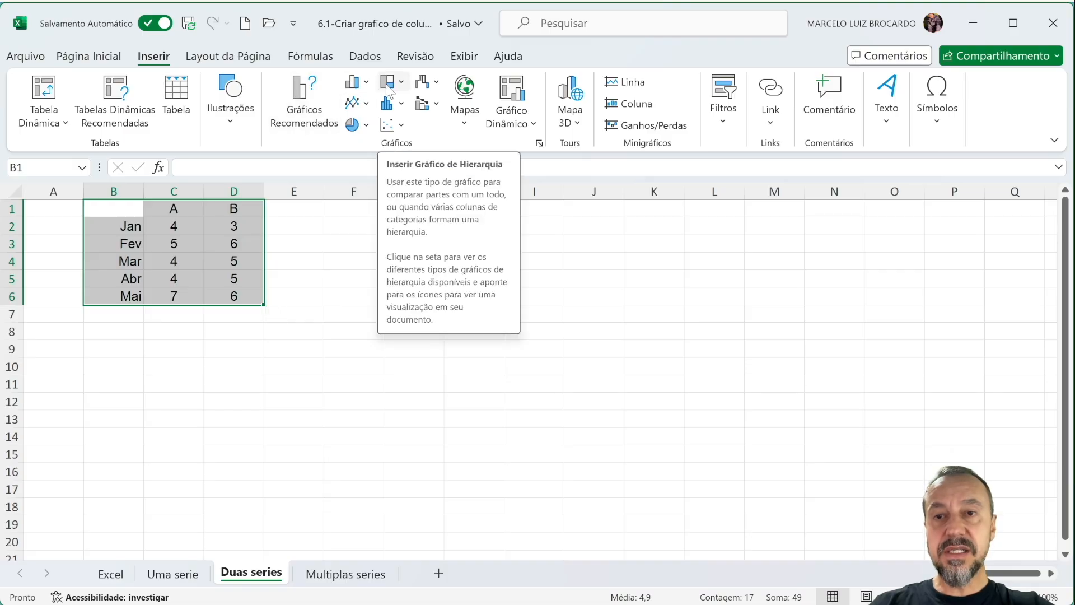
{"action": "left_click", "coordinate": [357, 85]}
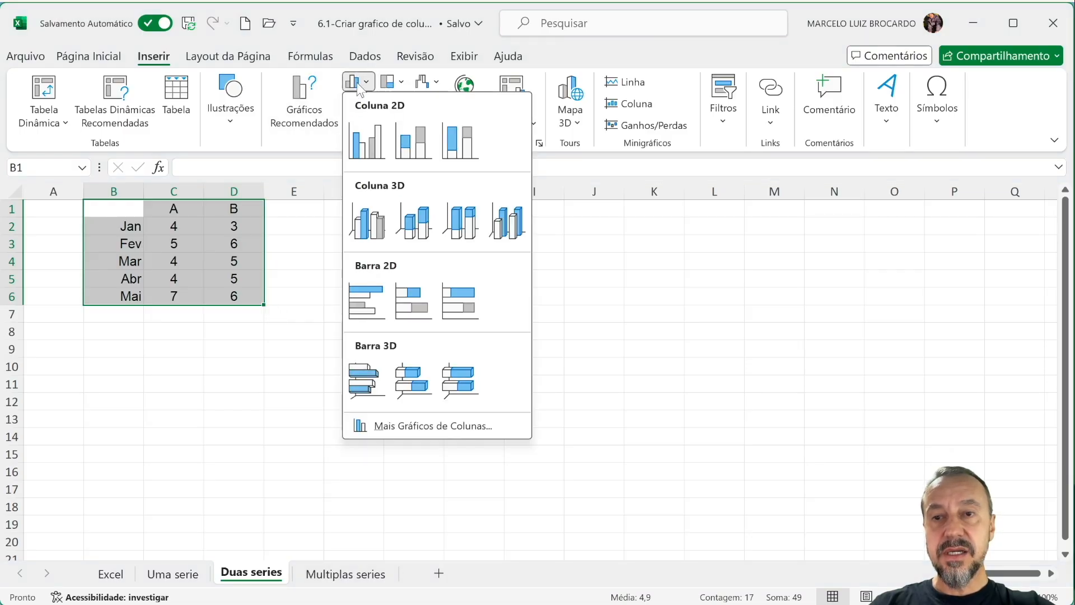
{"action": "left_click", "coordinate": [368, 140]}
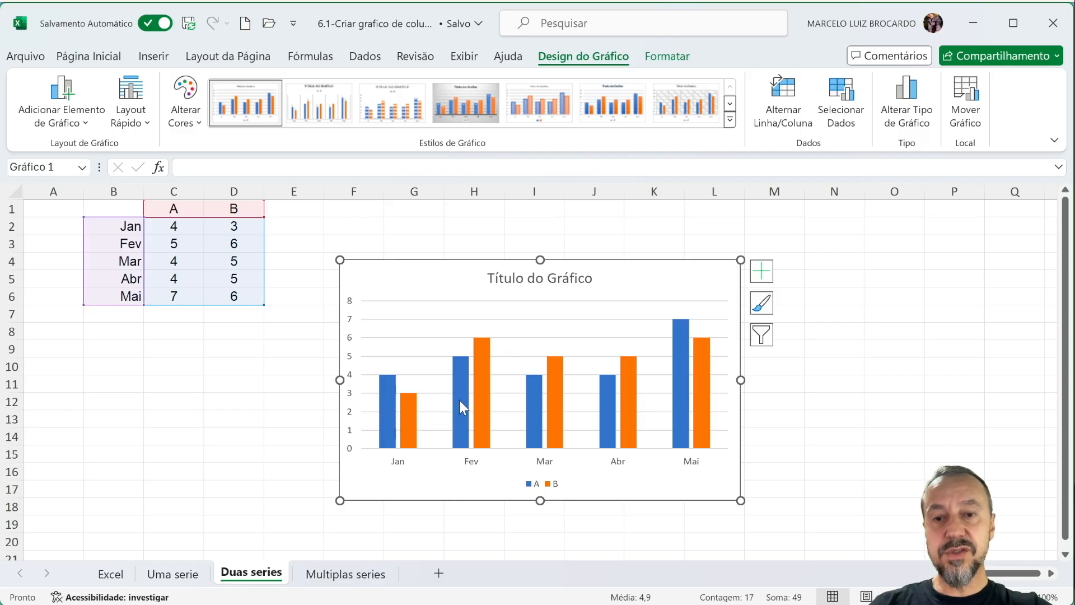
{"action": "mouse_move", "coordinate": [475, 401]}
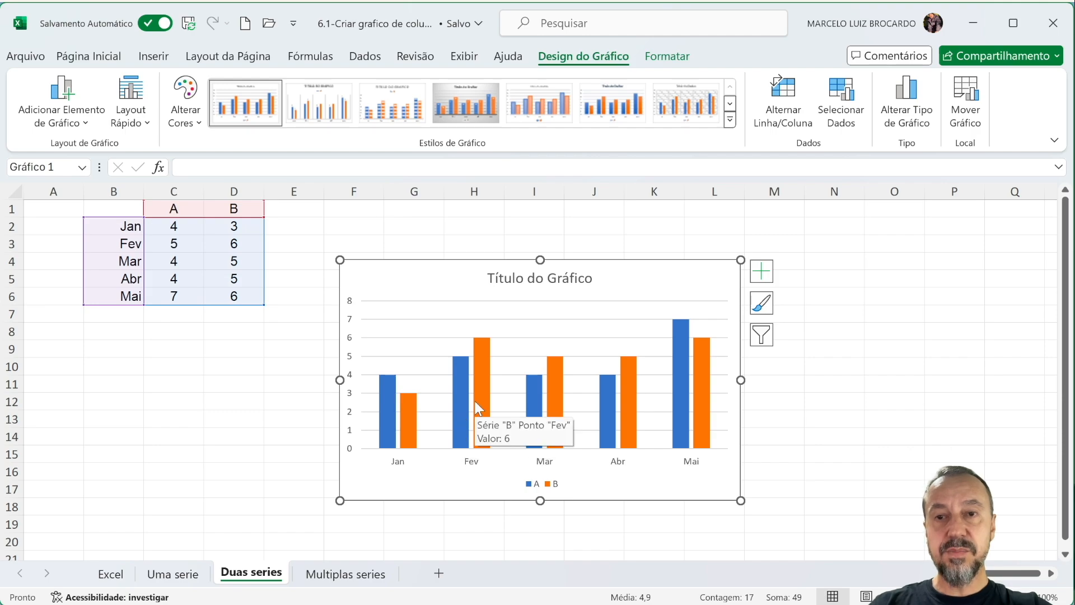
Step: Apply the quick layout with the legend under the title and data labels above the columns, then deselect the chart
{"action": "left_click", "coordinate": [149, 122]}
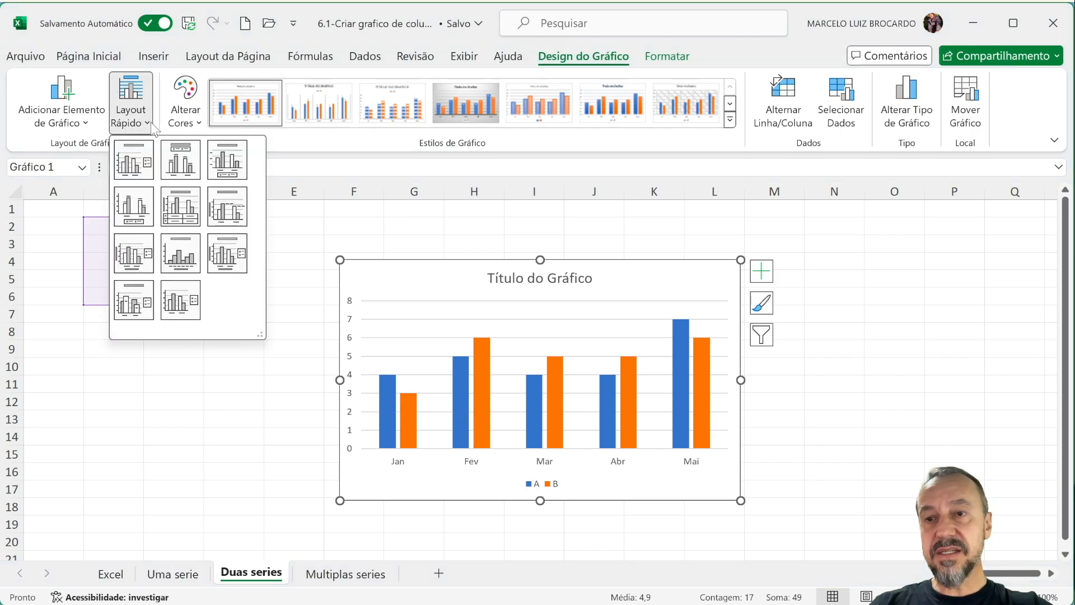
{"action": "left_click", "coordinate": [179, 161]}
{"action": "left_click", "coordinate": [233, 436]}
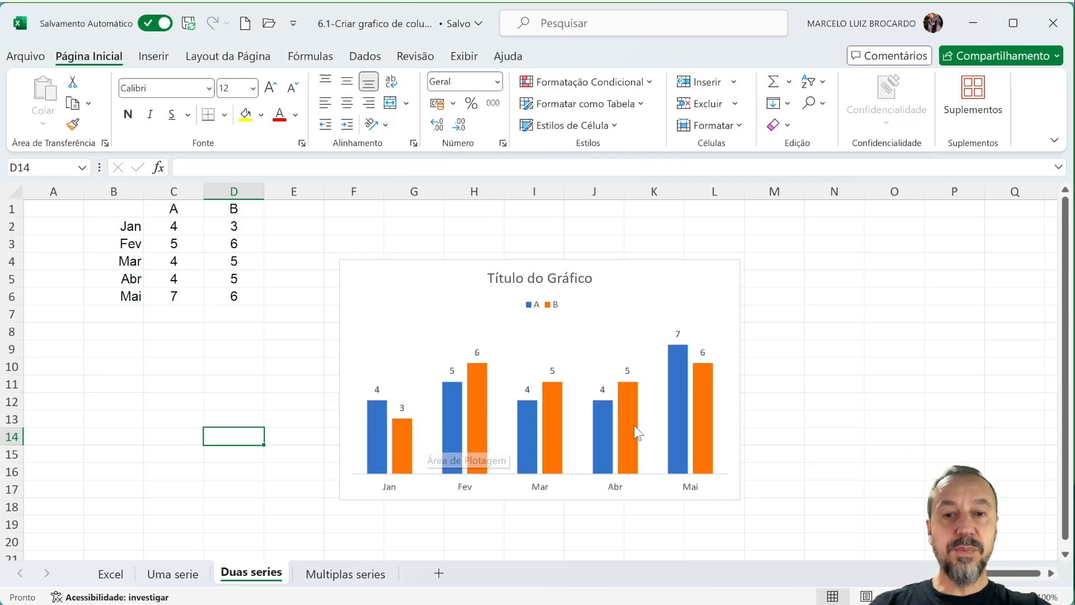
{"action": "mouse_move", "coordinate": [635, 428]}
Step: Recolour the two-series chart with the first monochromatic blue palette (Monocromático) and deselect it
{"action": "left_click", "coordinate": [430, 291]}
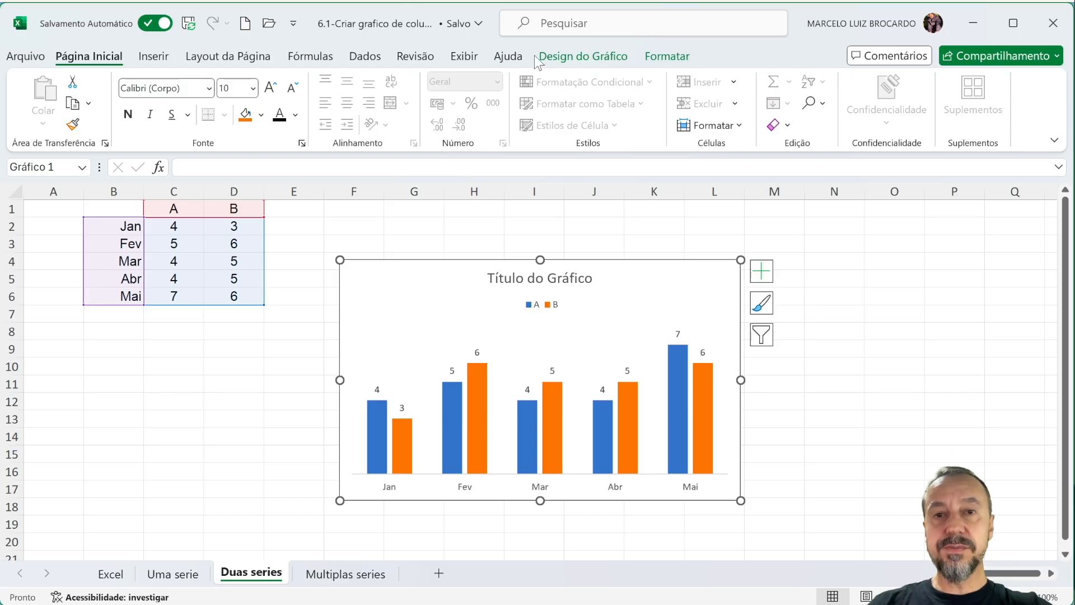
{"action": "left_click", "coordinate": [560, 58]}
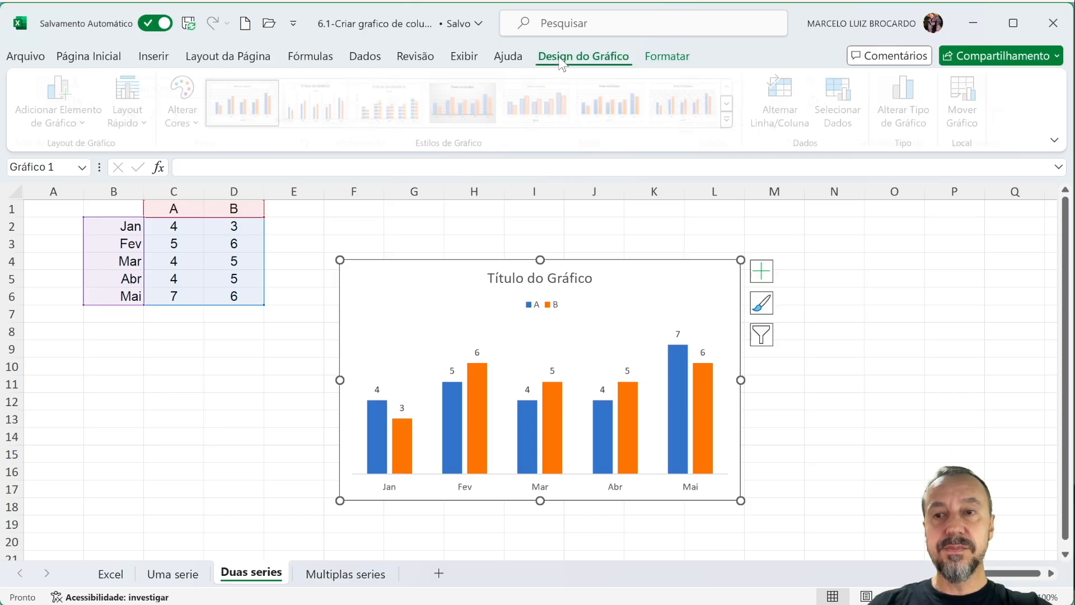
{"action": "left_click", "coordinate": [764, 301]}
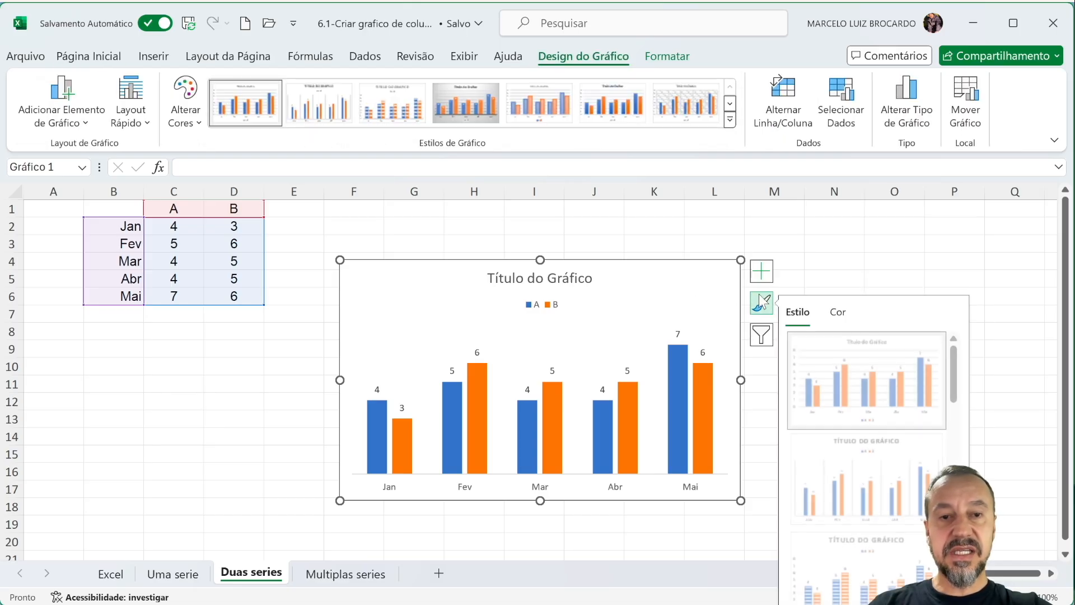
{"action": "left_click", "coordinate": [838, 312]}
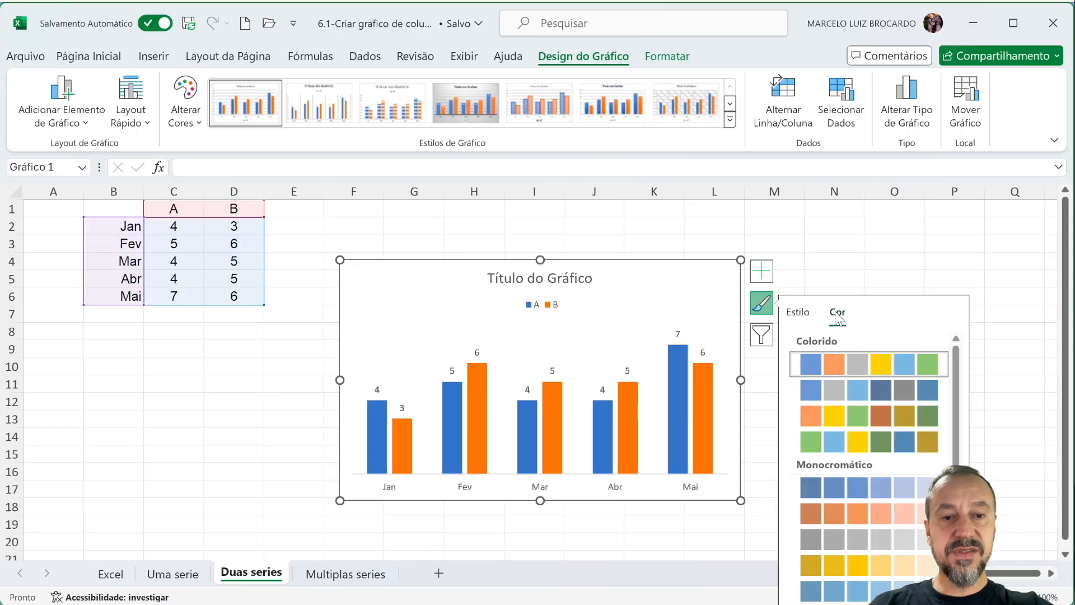
{"action": "left_click", "coordinate": [843, 490]}
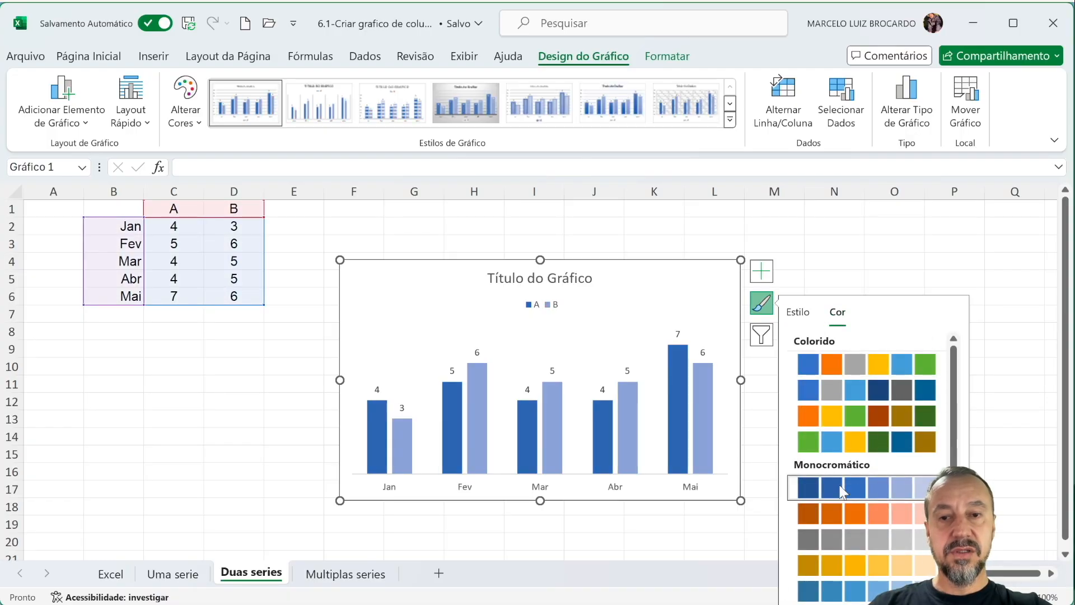
{"action": "left_click", "coordinate": [296, 436]}
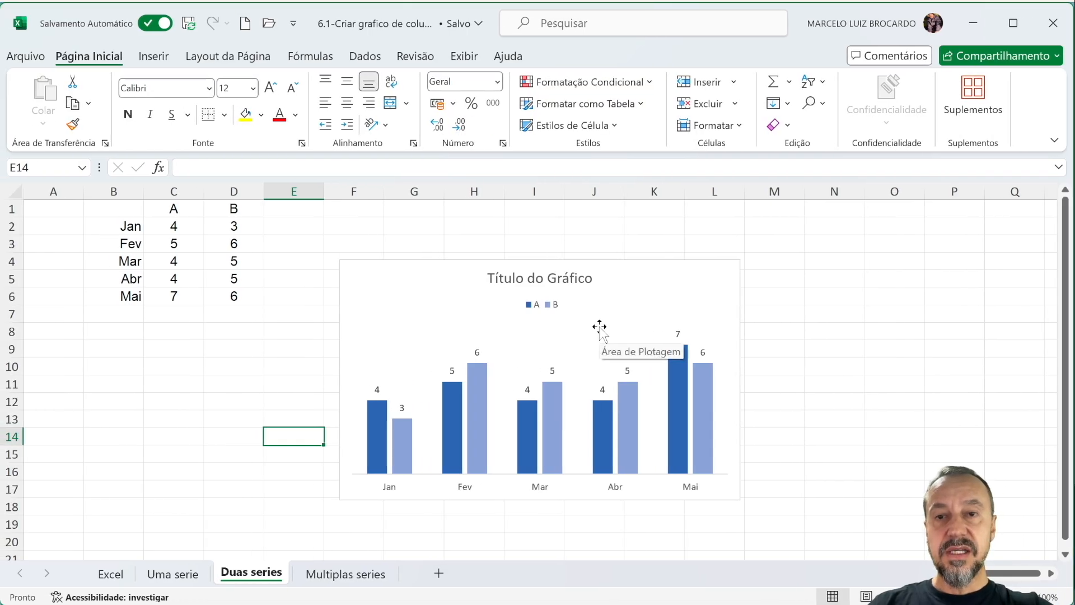
{"action": "left_click", "coordinate": [425, 274]}
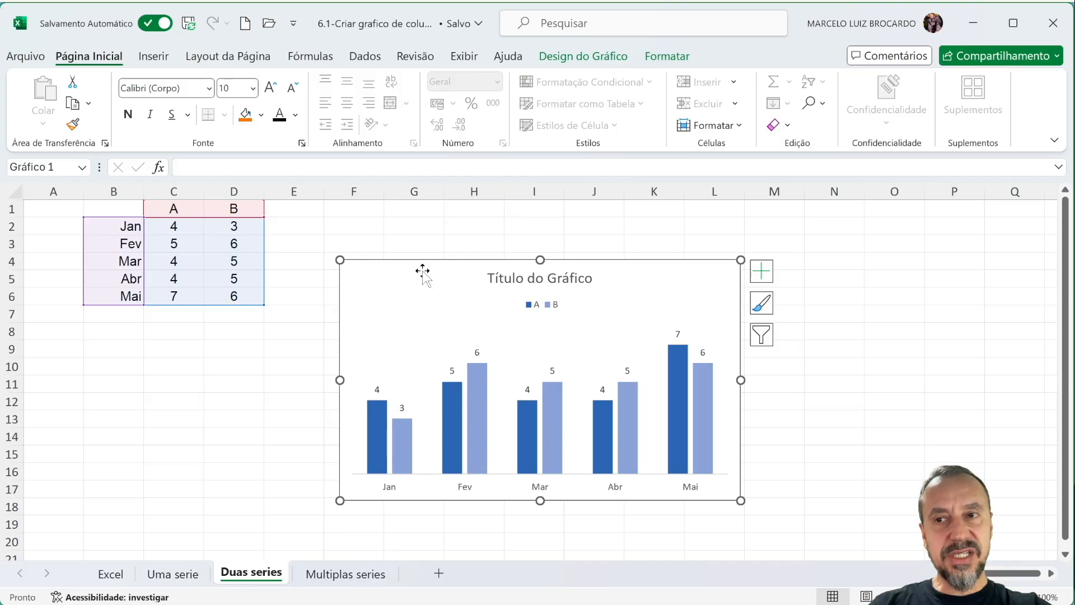
{"action": "left_click", "coordinate": [584, 56]}
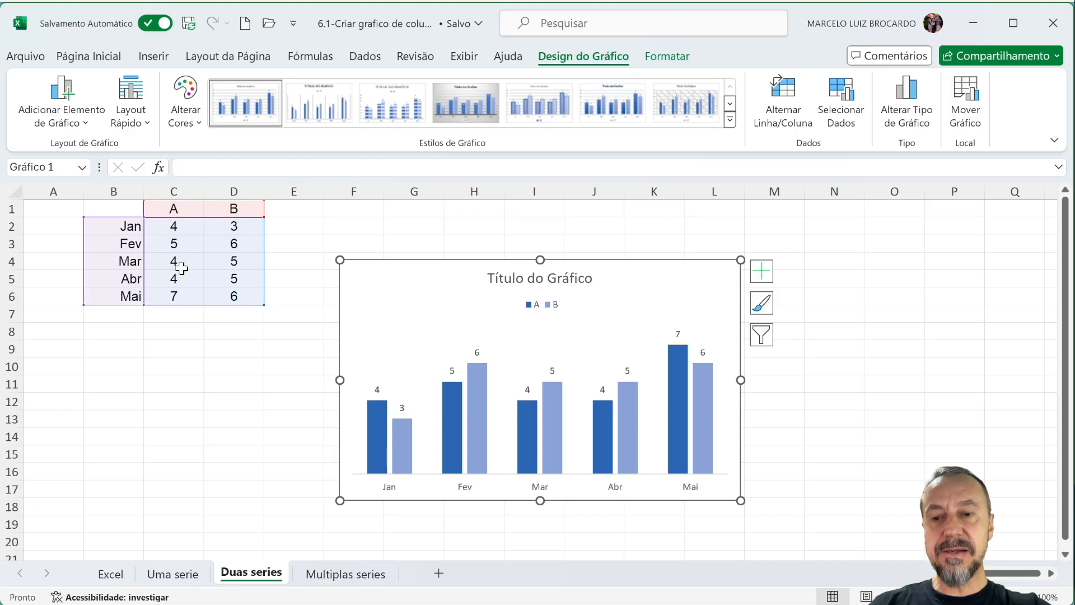
{"action": "left_click", "coordinate": [148, 124]}
{"action": "left_click", "coordinate": [89, 126]}
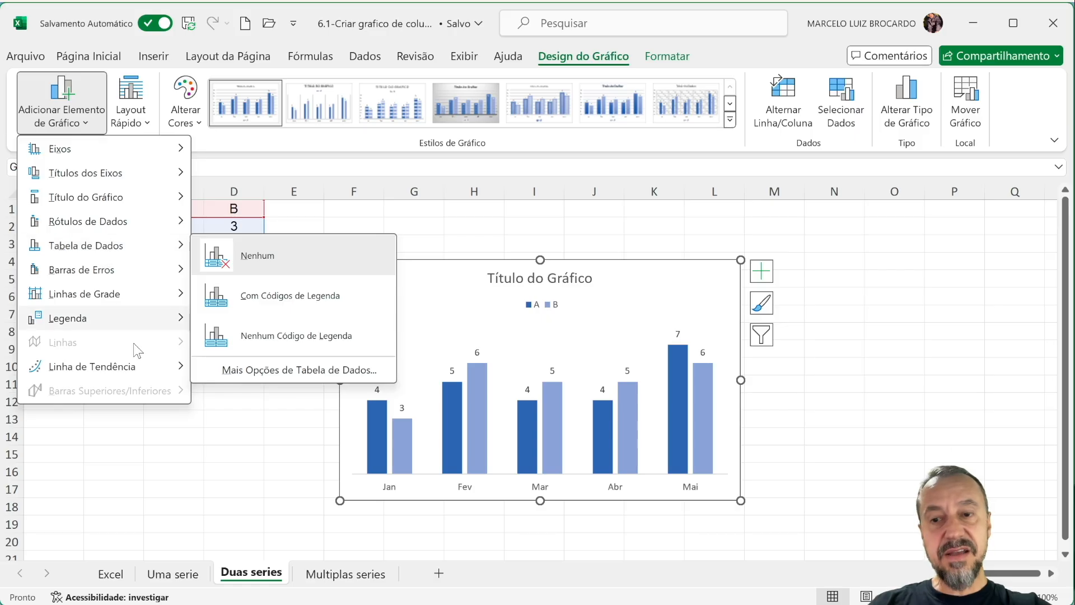
{"action": "left_click", "coordinate": [136, 451]}
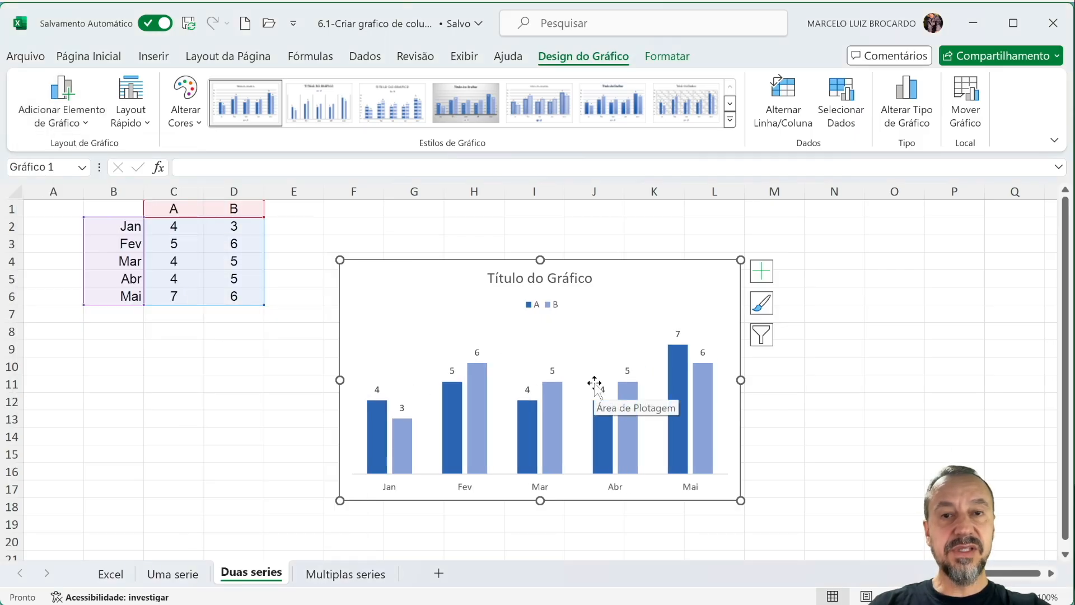
{"action": "left_click", "coordinate": [730, 120]}
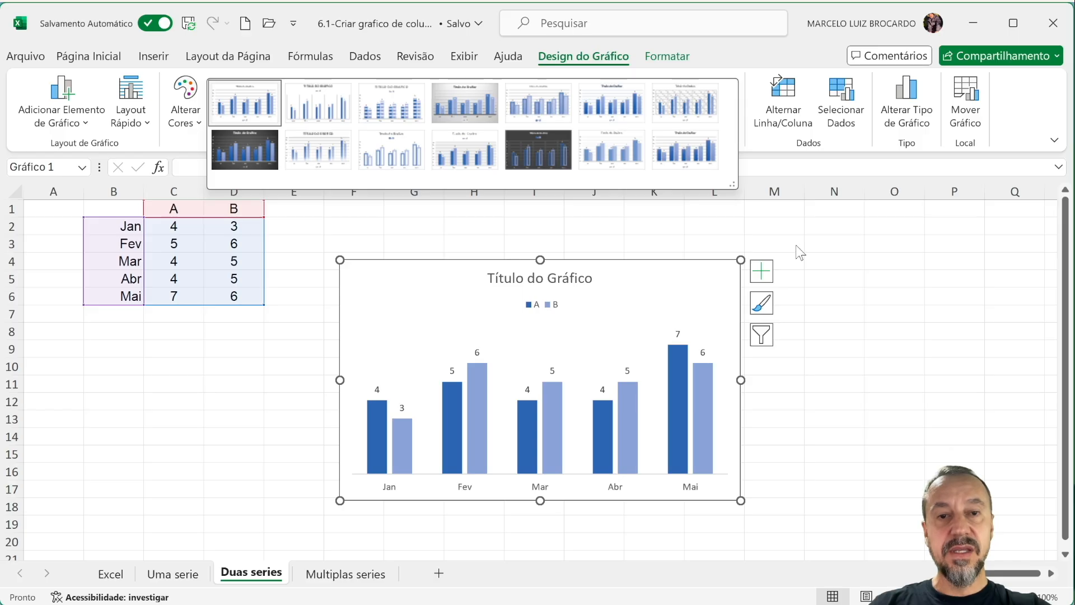
{"action": "left_click", "coordinate": [834, 282]}
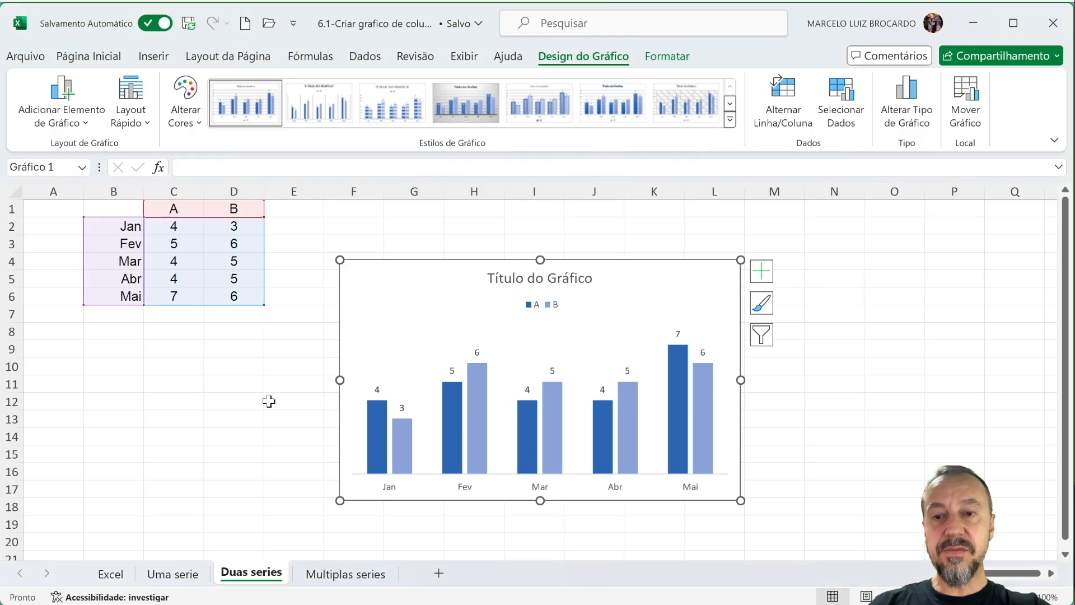
Step: On the Multiplas series sheet, insert a 2D clustered column chart from the range B1:F6 and place it beside the data
{"action": "left_click", "coordinate": [346, 576]}
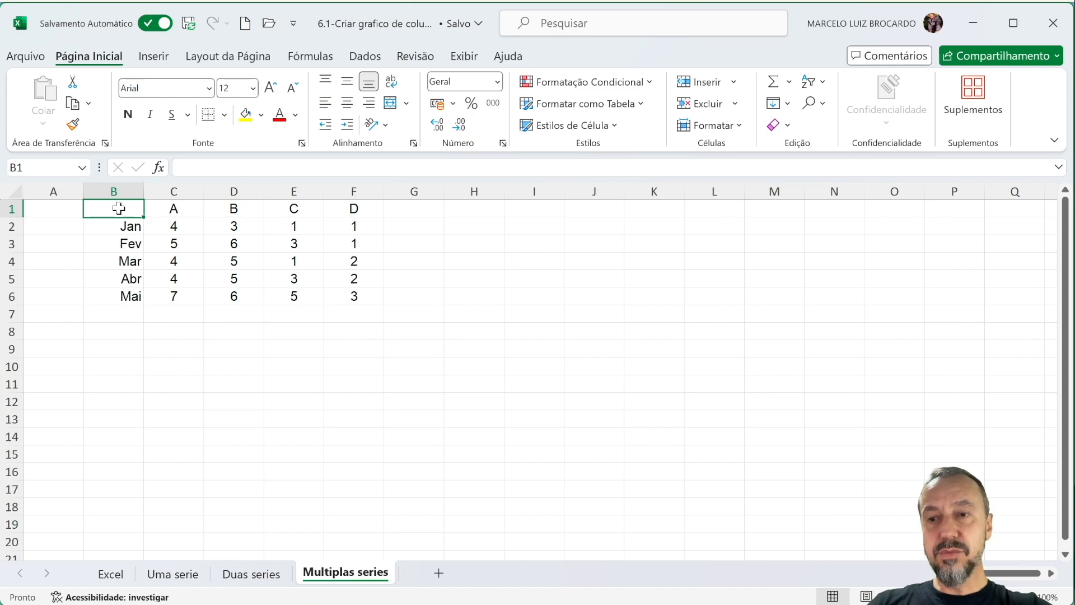
{"action": "left_click_drag", "start_coordinate": [116, 206], "coordinate": [340, 300]}
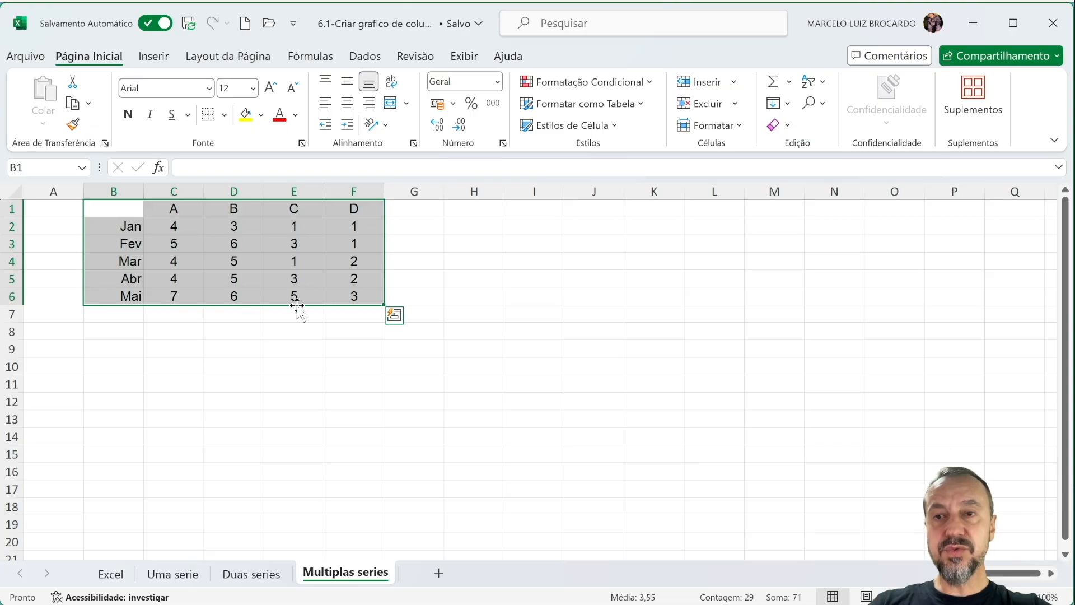
{"action": "left_click", "coordinate": [151, 58]}
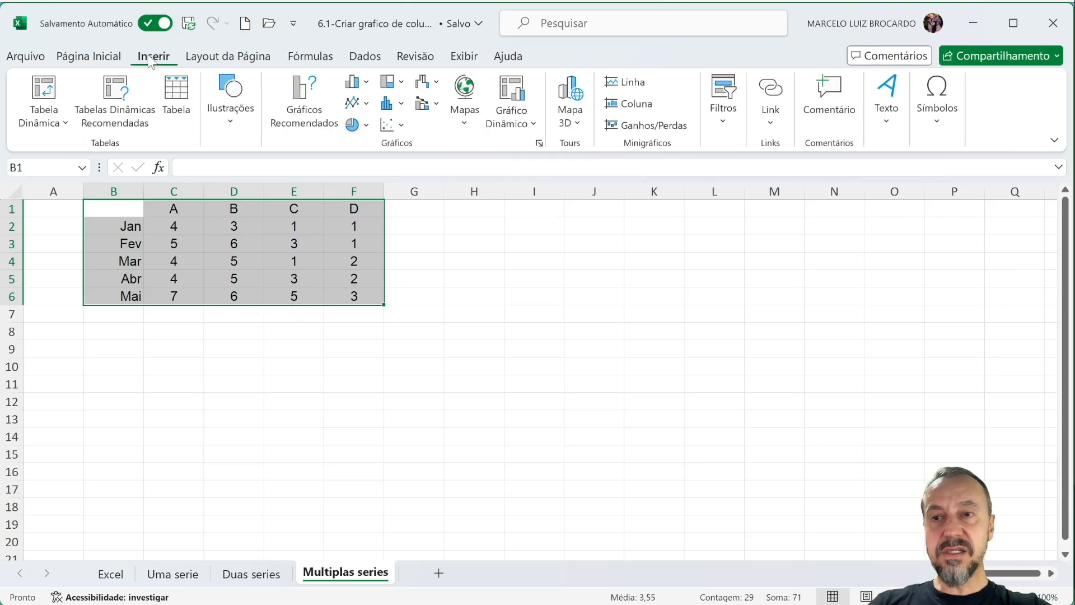
{"action": "left_click", "coordinate": [353, 82]}
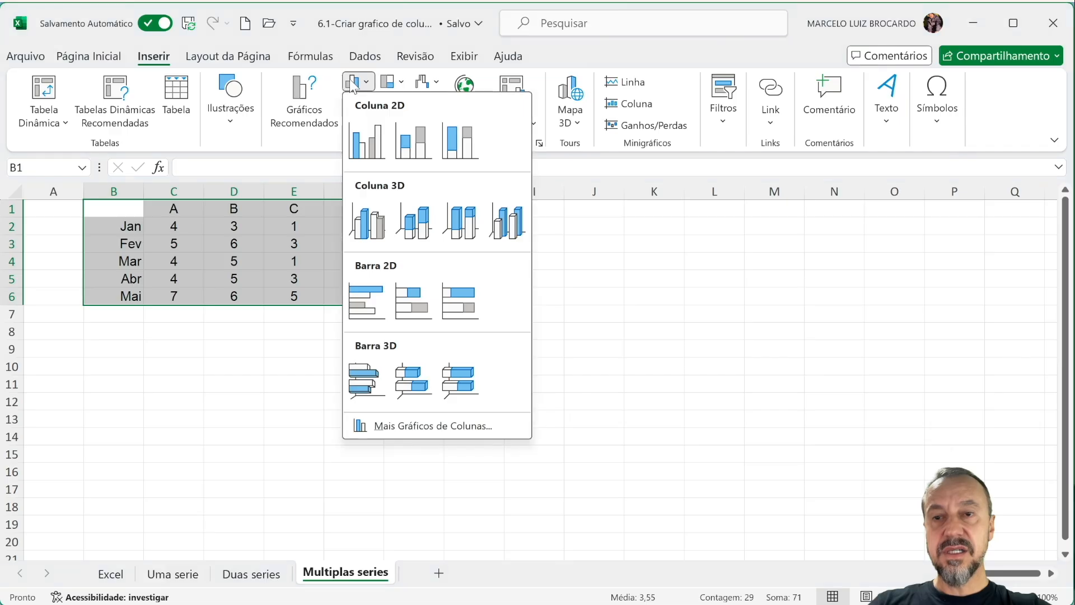
{"action": "left_click", "coordinate": [365, 151]}
{"action": "mouse_move", "coordinate": [421, 276]}
{"action": "left_mouse_down"}
{"action": "mouse_move", "coordinate": [465, 255]}
{"action": "mouse_move", "coordinate": [490, 258]}
{"action": "left_mouse_up"}
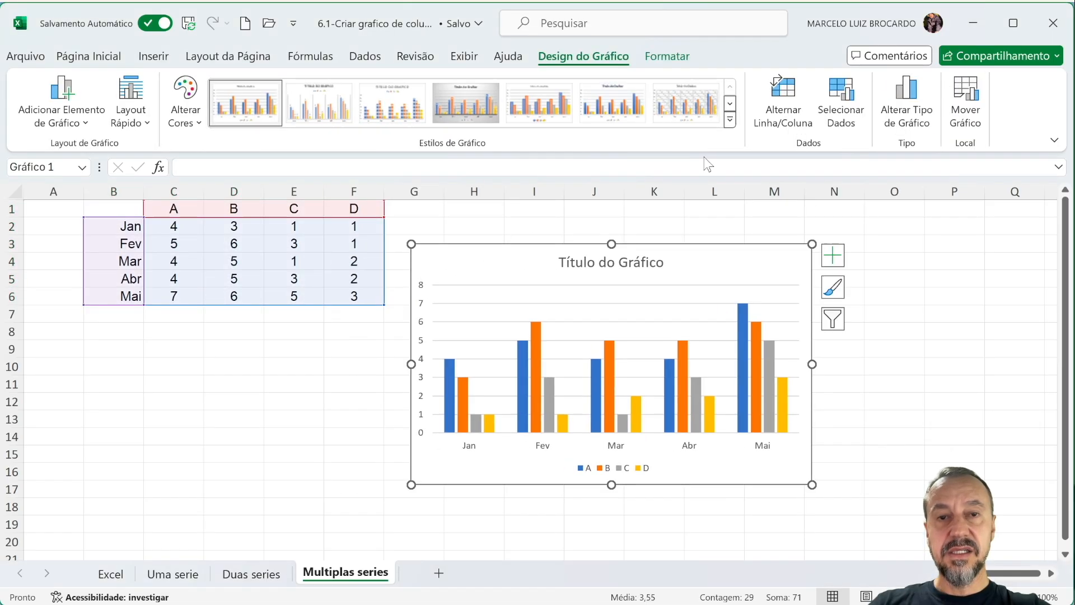
Step: Apply the first chart style in the gallery to the four-series column chart and deselect it
{"action": "left_click", "coordinate": [731, 121]}
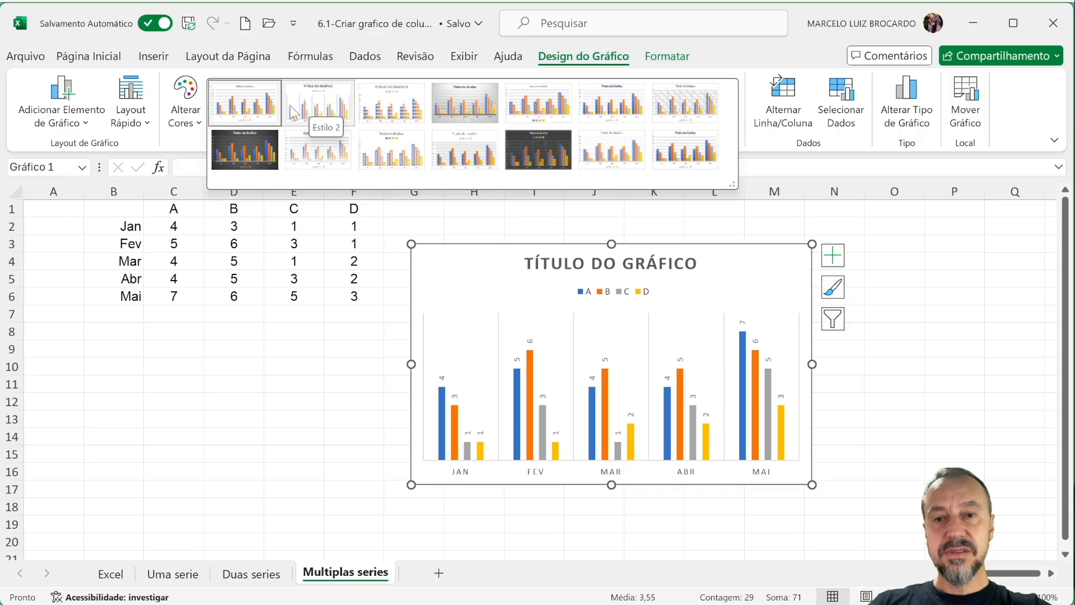
{"action": "left_click", "coordinate": [245, 108]}
{"action": "left_click", "coordinate": [266, 347]}
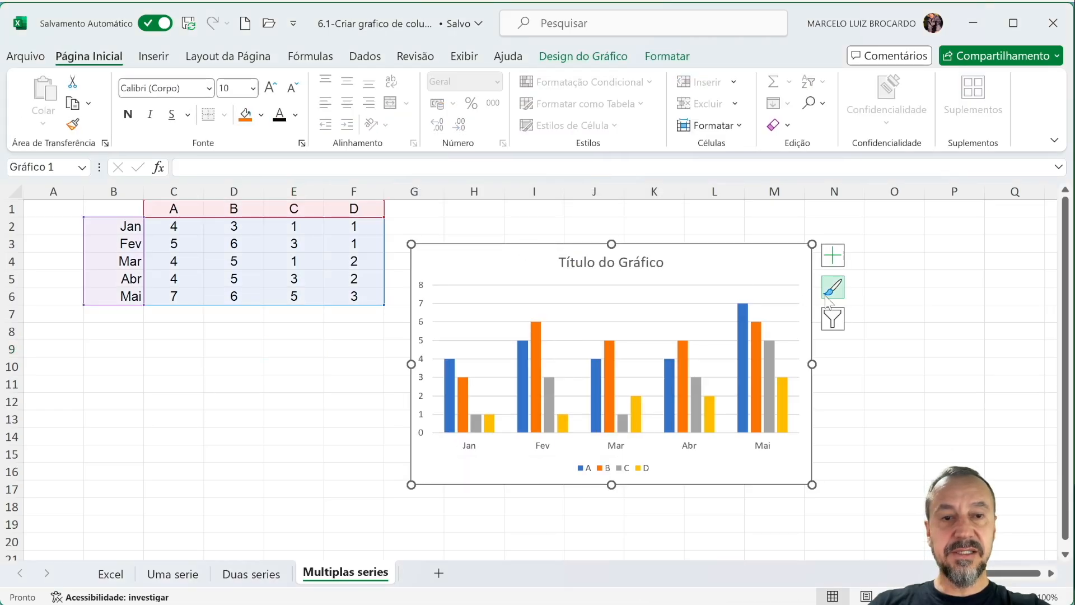
Step: Turn off the primary horizontal axis of the four-series column chart
{"action": "left_click", "coordinate": [833, 257]}
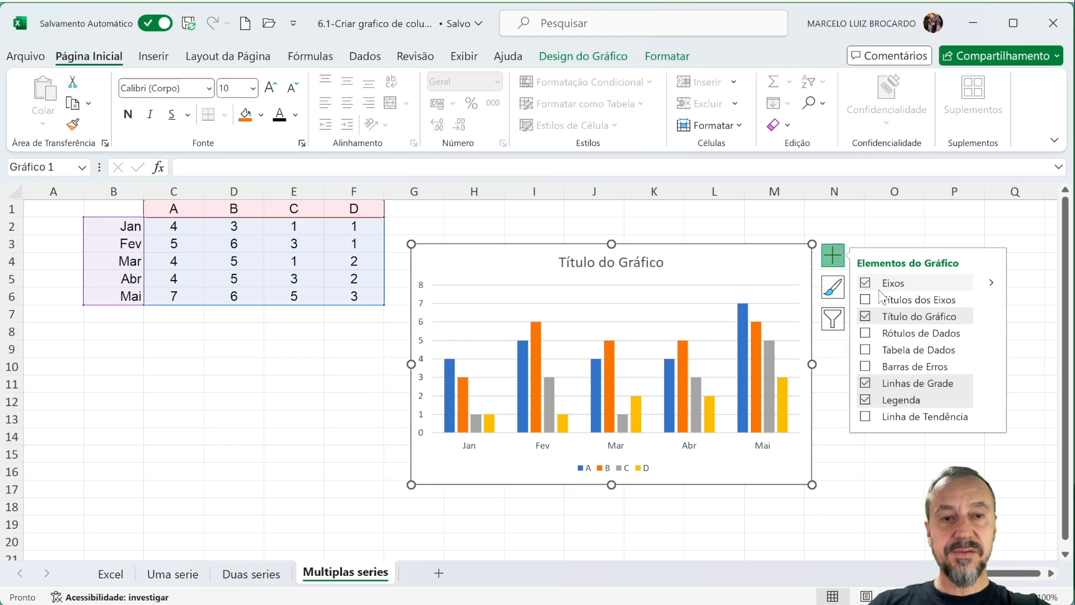
{"action": "left_click", "coordinate": [990, 283]}
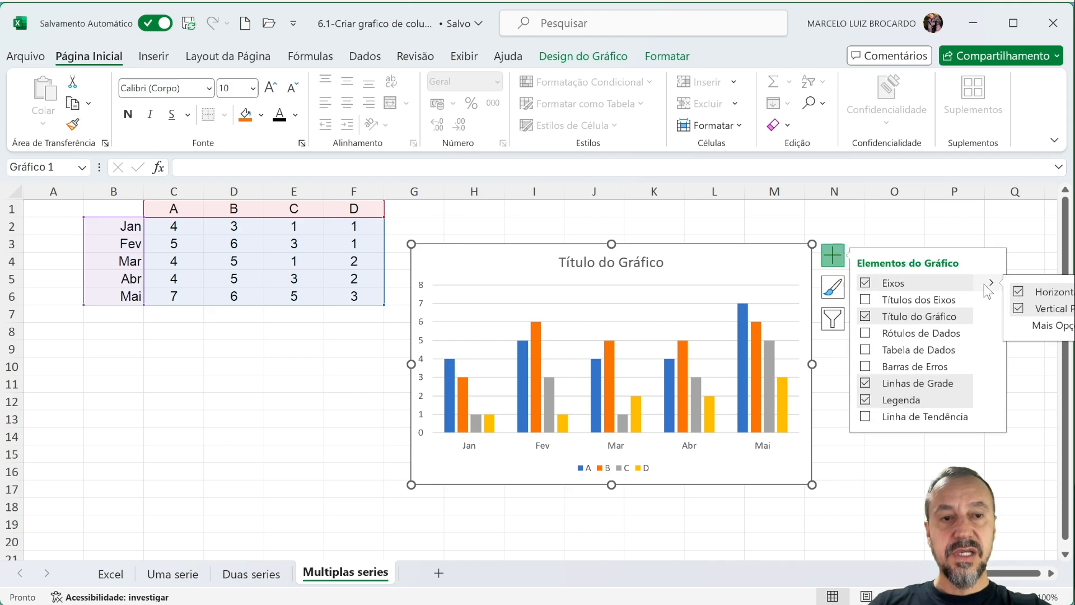
{"action": "left_click", "coordinate": [1018, 291]}
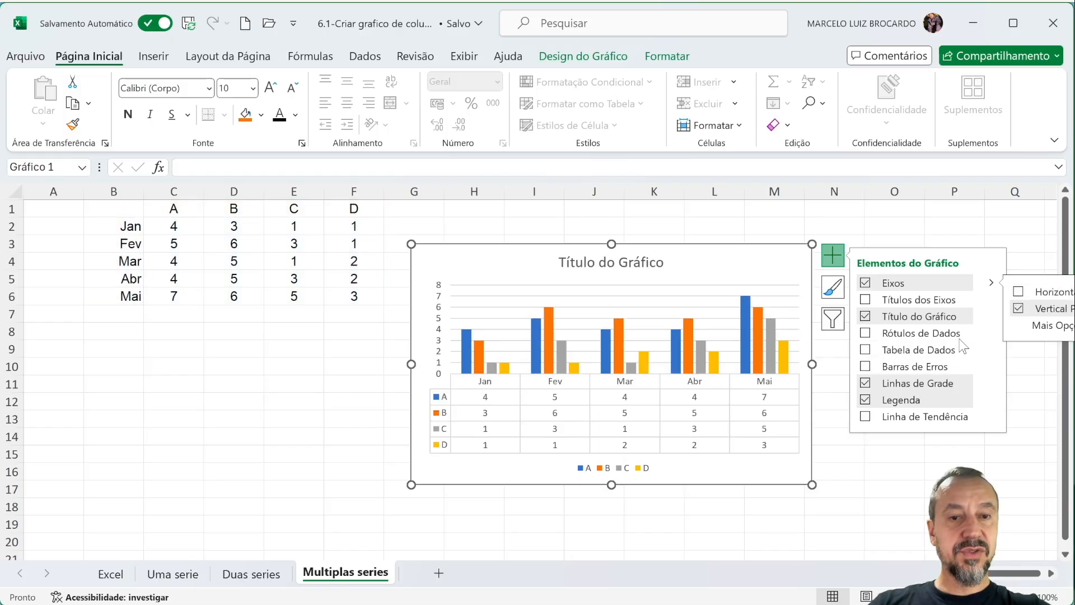
Step: Add a data table (Tabela de Dados) and data labels (Rótulos de Dados) to the four-series chart
{"action": "left_click", "coordinate": [866, 350]}
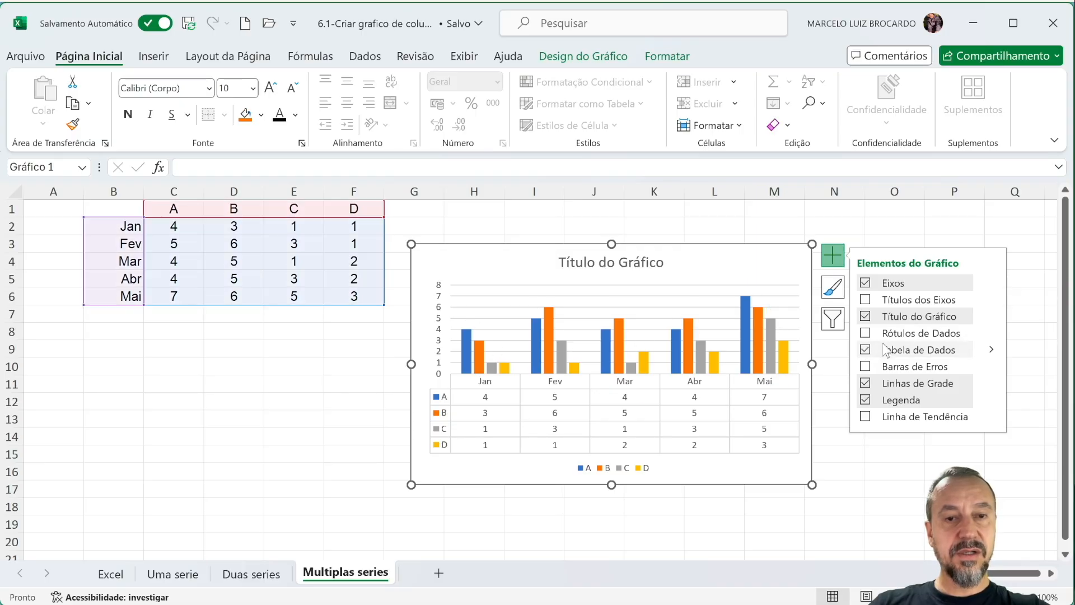
{"action": "left_click", "coordinate": [867, 335]}
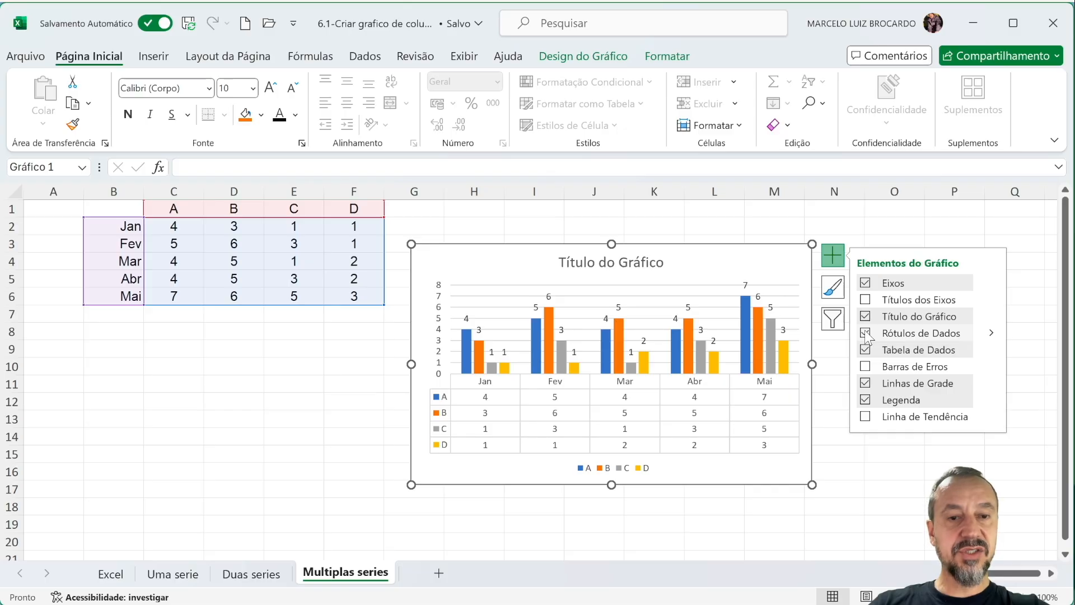
Step: Recolour the four-series chart with the first monochromatic blue palette (Monocromático) and deselect it
{"action": "left_click", "coordinate": [833, 287]}
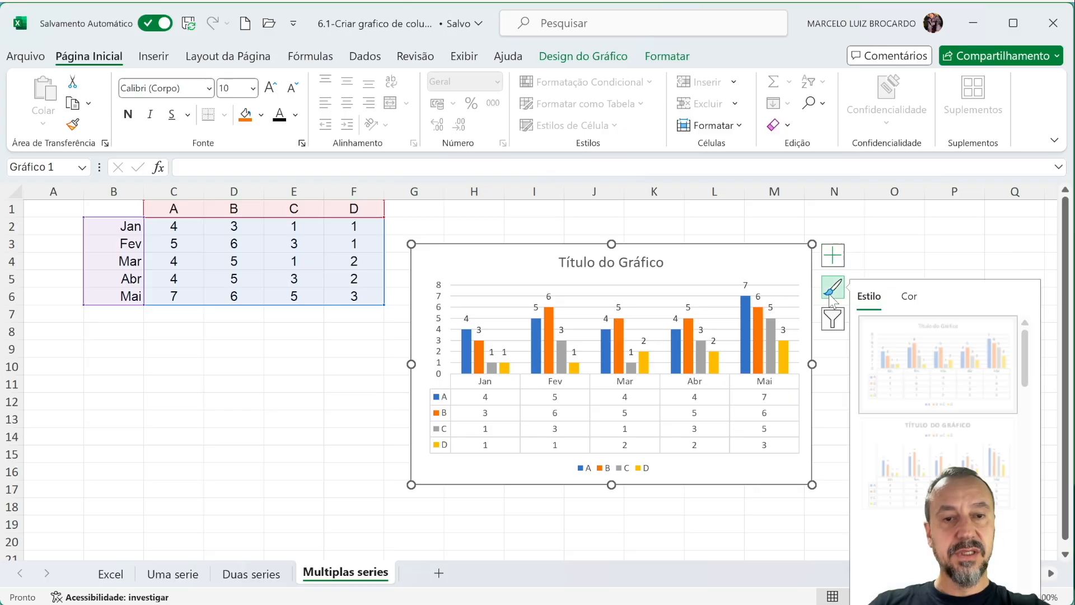
{"action": "left_click", "coordinate": [910, 302]}
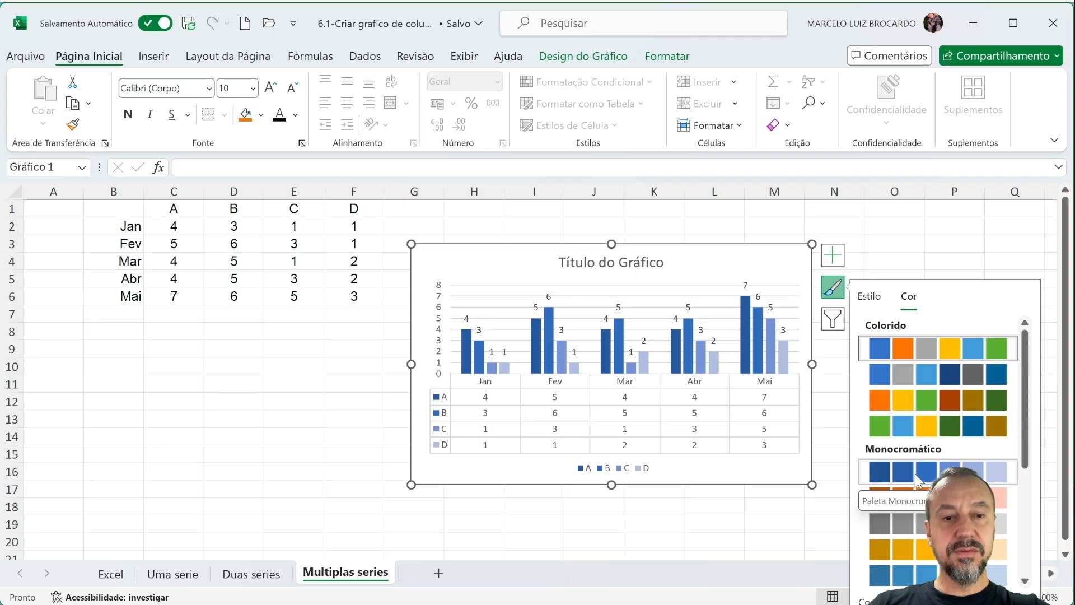
{"action": "left_click", "coordinate": [919, 476]}
{"action": "left_click", "coordinate": [787, 518]}
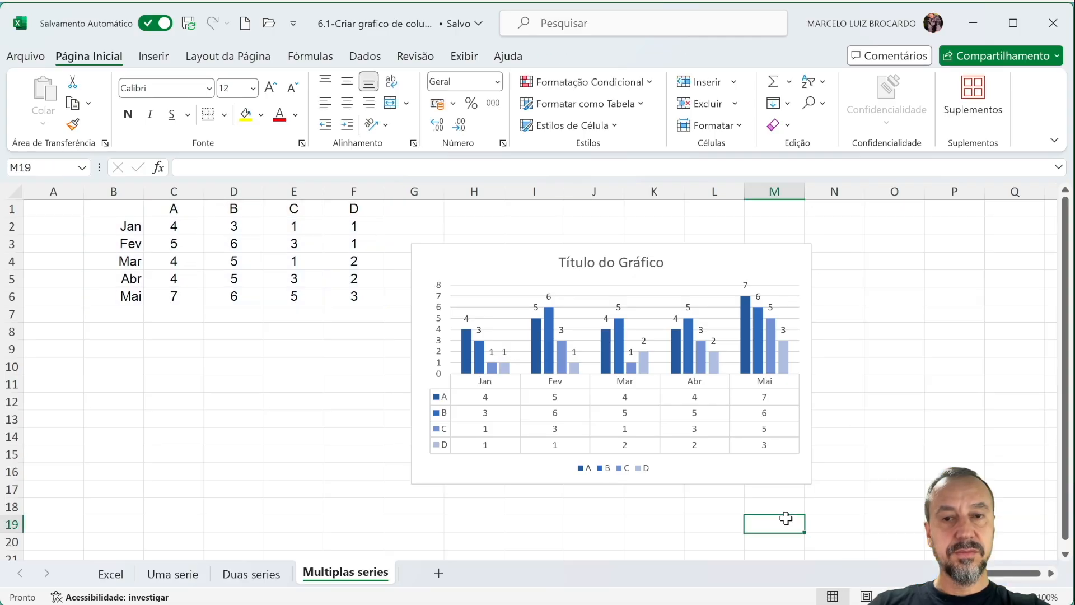
Step: Replace the chart title with "Comparar Venda de Produtos", deselect the chart and close the formatting pane
{"action": "double_click", "coordinate": [592, 261]}
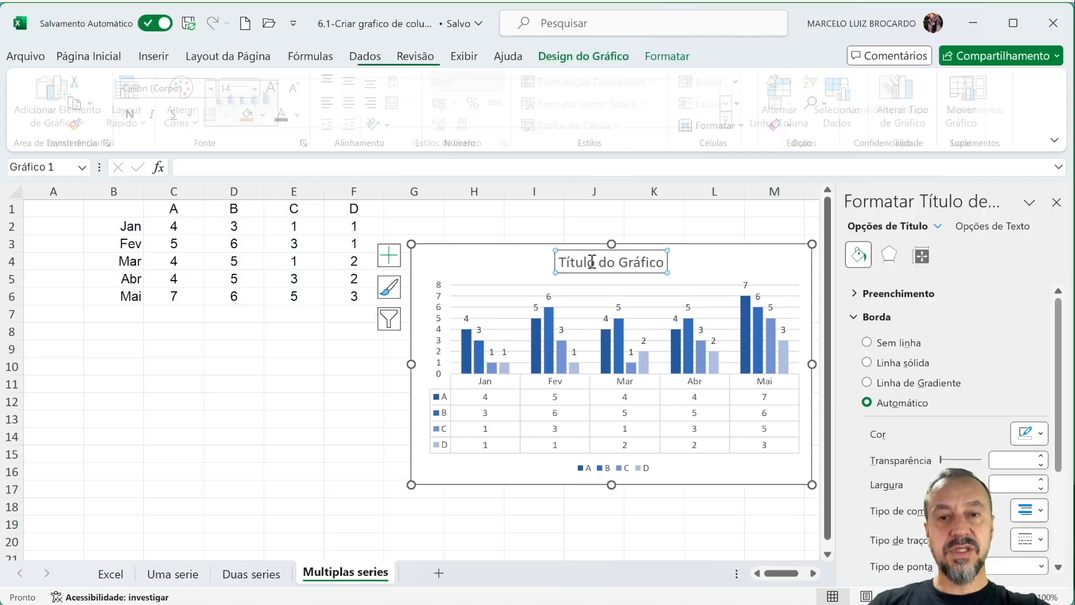
{"action": "triple_click", "coordinate": [593, 263]}
{"action": "type", "text": "Compara"}
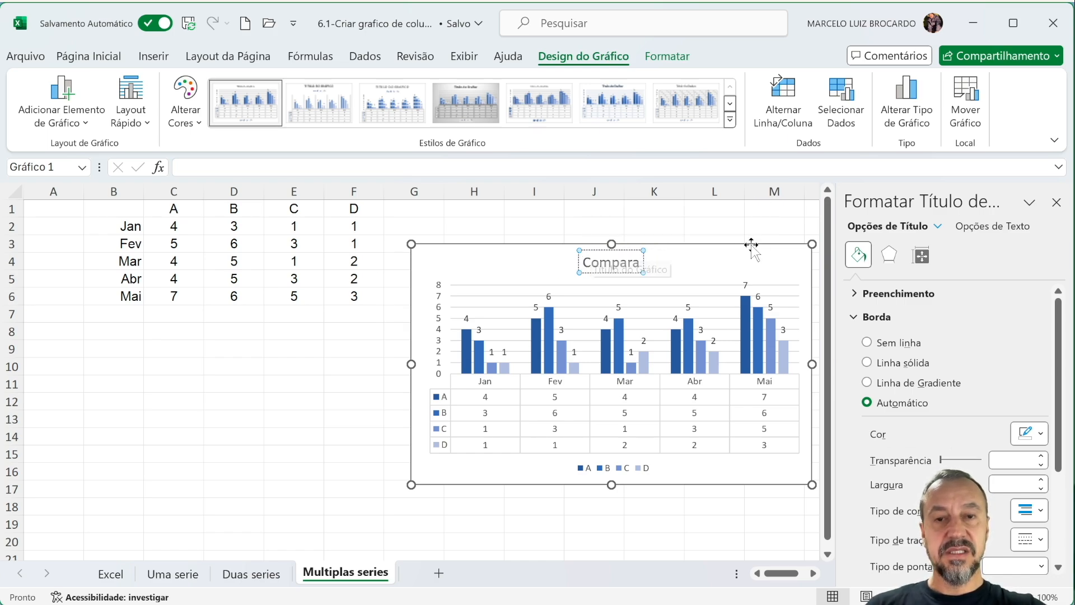
{"action": "key", "text": "BackSpace"}
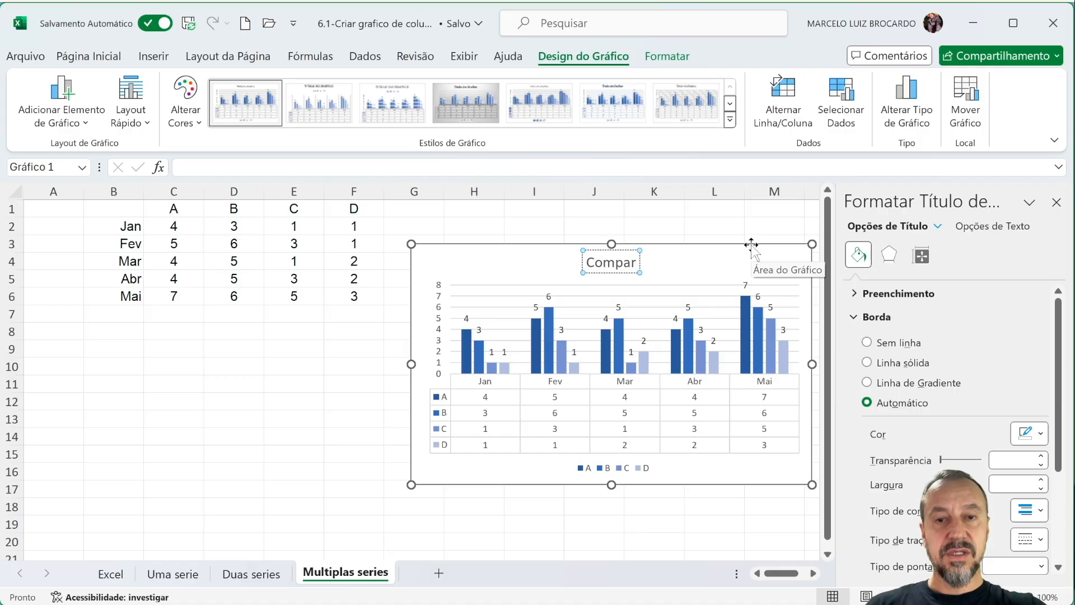
{"action": "type", "text": "ar da"}
{"action": "key", "text": "BackSpace"}
{"action": "key", "text": "BackSpace"}
{"action": "key", "text": "BackSpace"}
{"action": "type", "text": "Vend"}
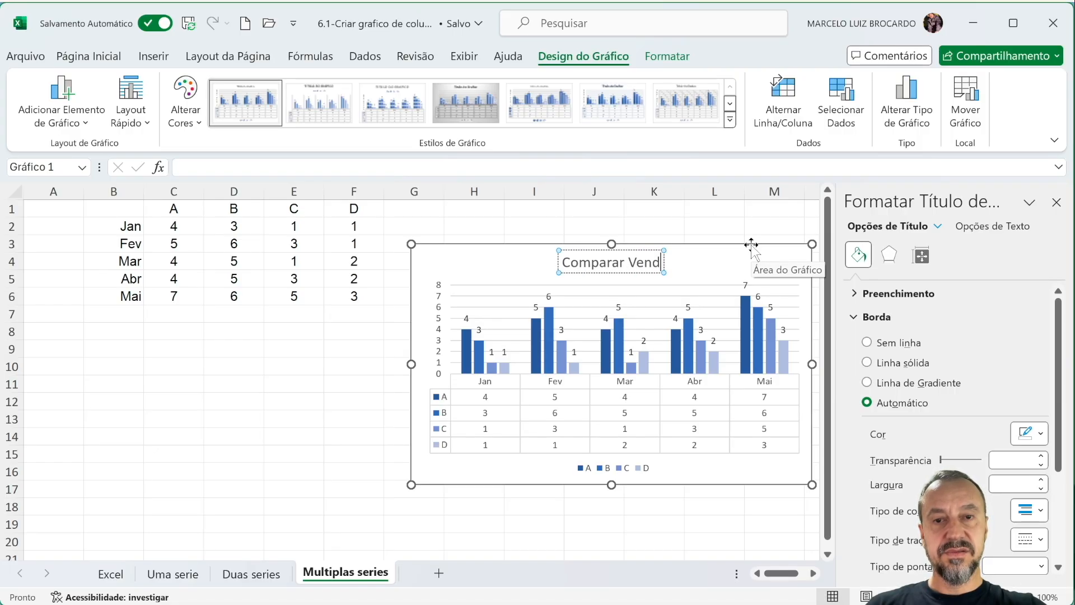
{"action": "type", "text": "a de Pro"}
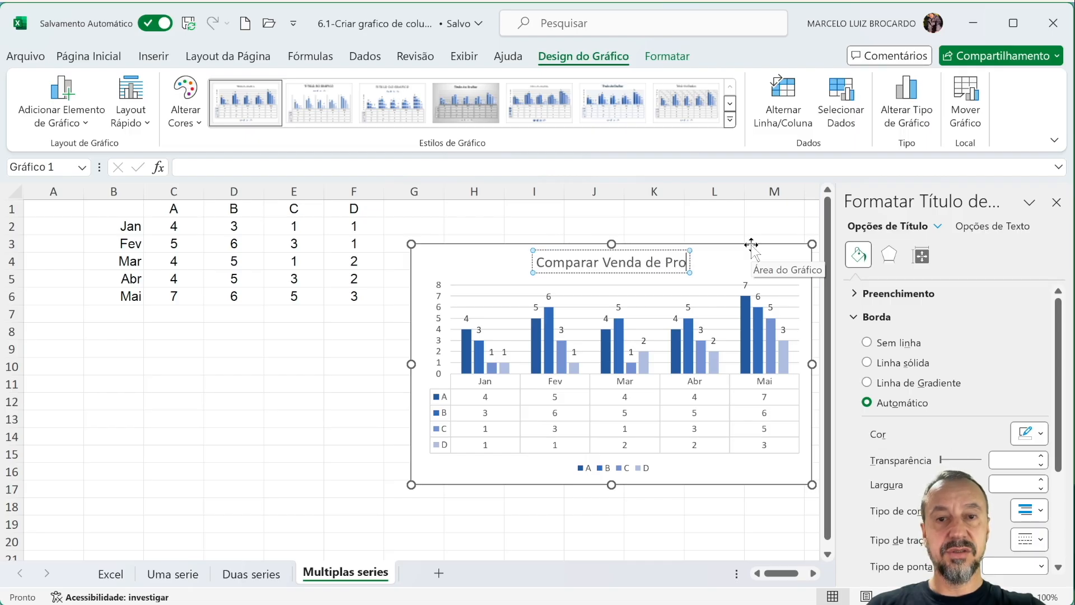
{"action": "type", "text": "dutos"}
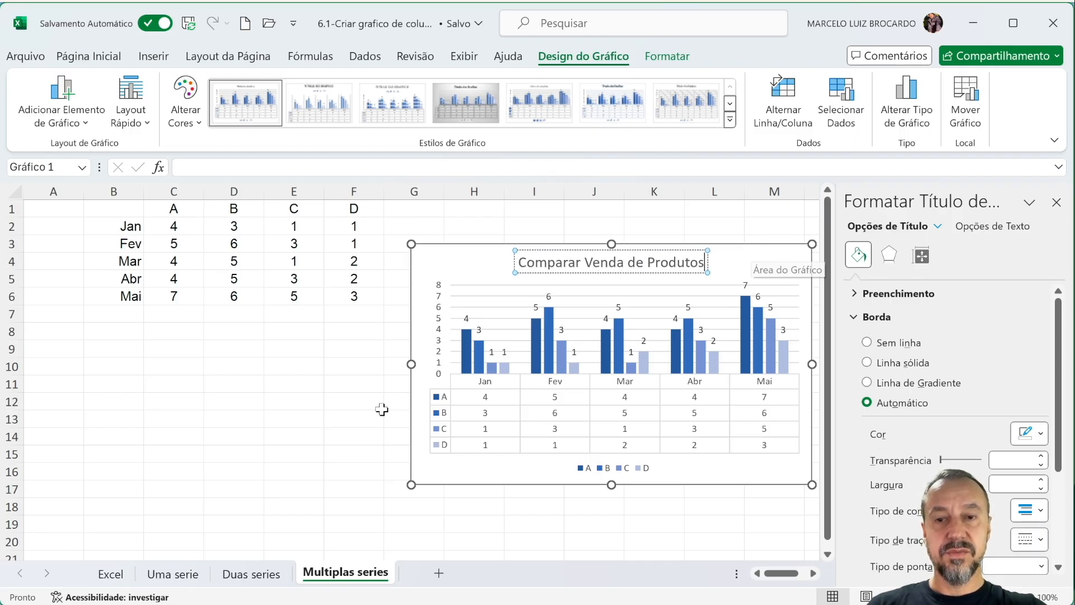
{"action": "left_click", "coordinate": [358, 419]}
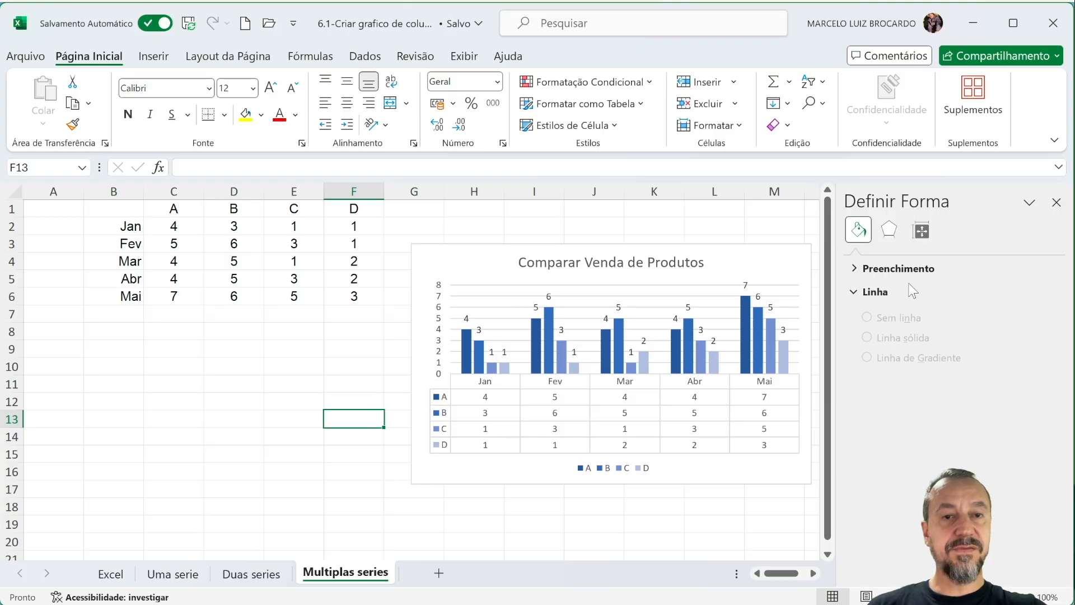
{"action": "left_click", "coordinate": [1056, 203]}
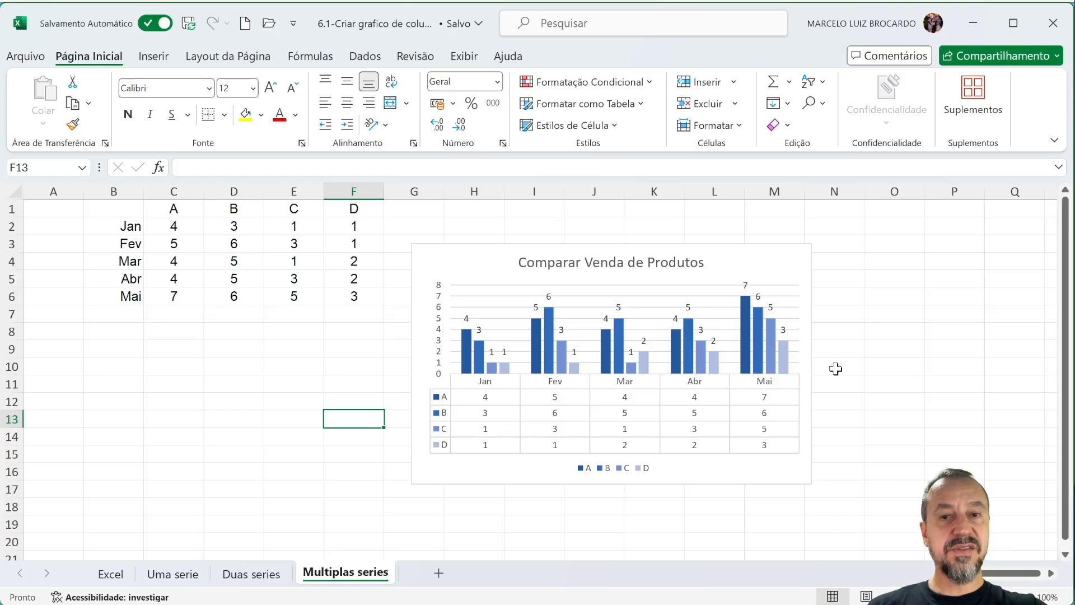
{"action": "left_click", "coordinate": [798, 267]}
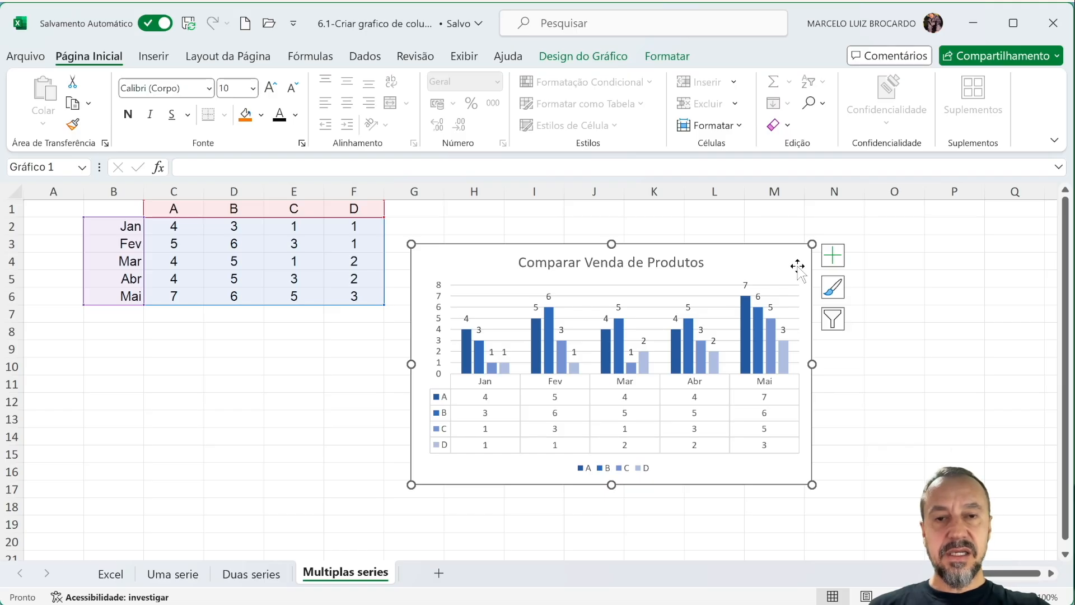
{"action": "left_click", "coordinate": [609, 55]}
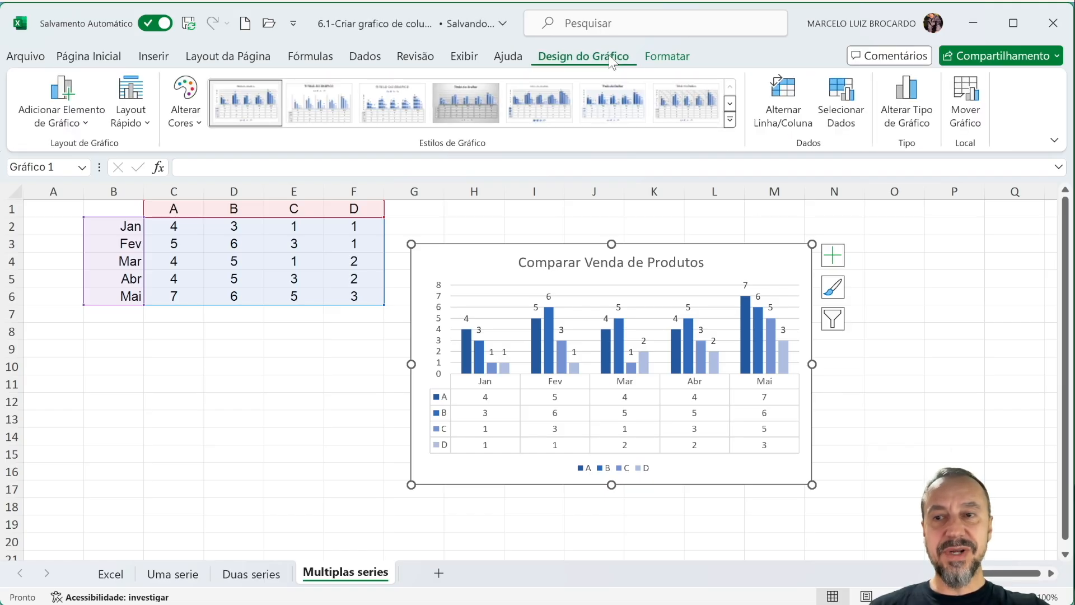
{"action": "left_click", "coordinate": [141, 130]}
{"action": "left_click", "coordinate": [87, 123]}
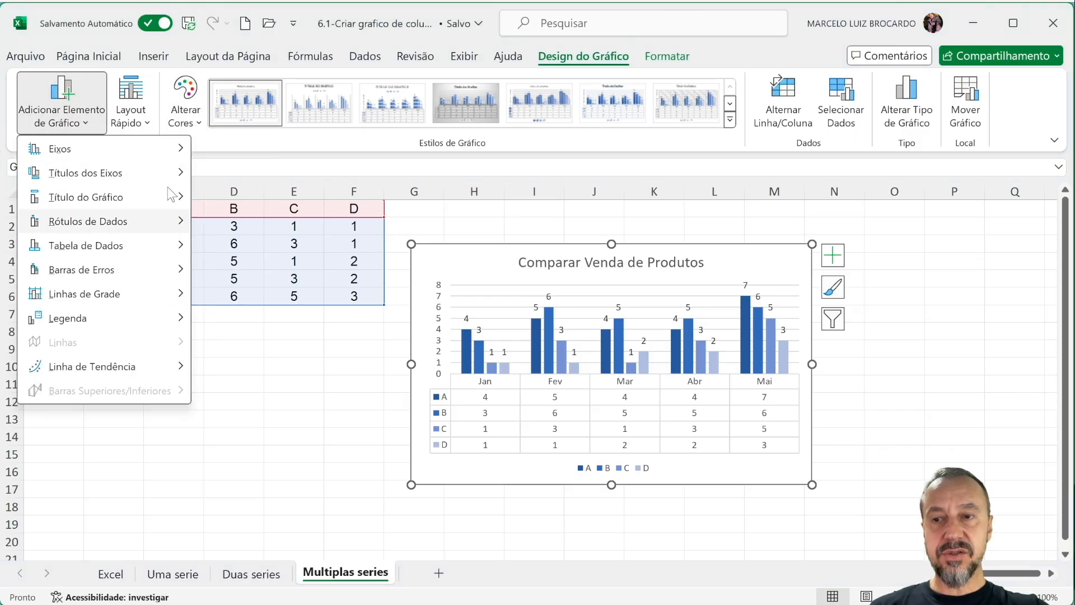
{"action": "mouse_move", "coordinate": [112, 366]}
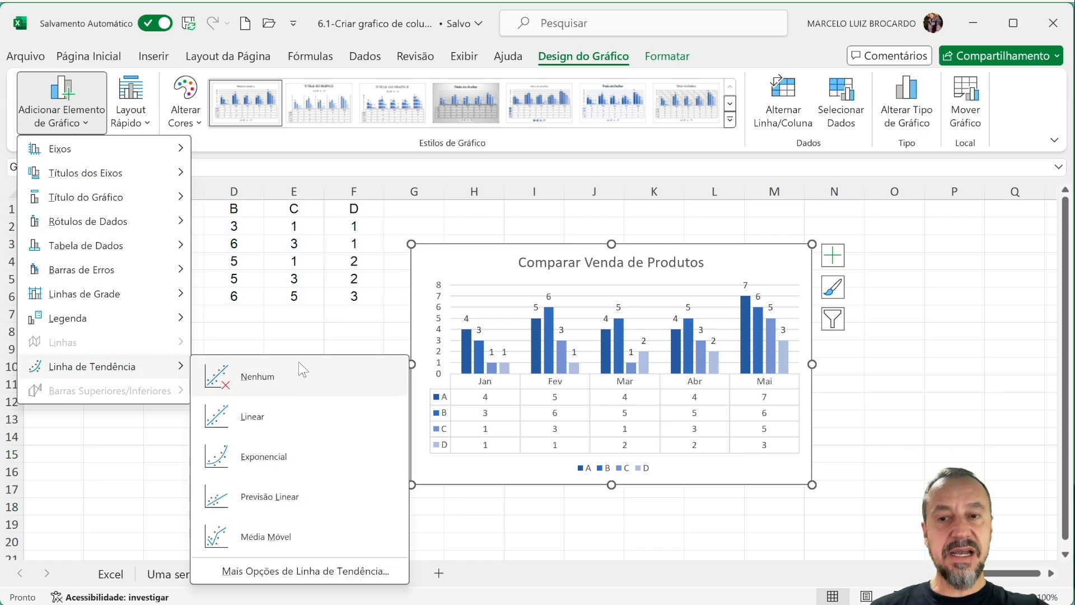
{"action": "left_click", "coordinate": [347, 335]}
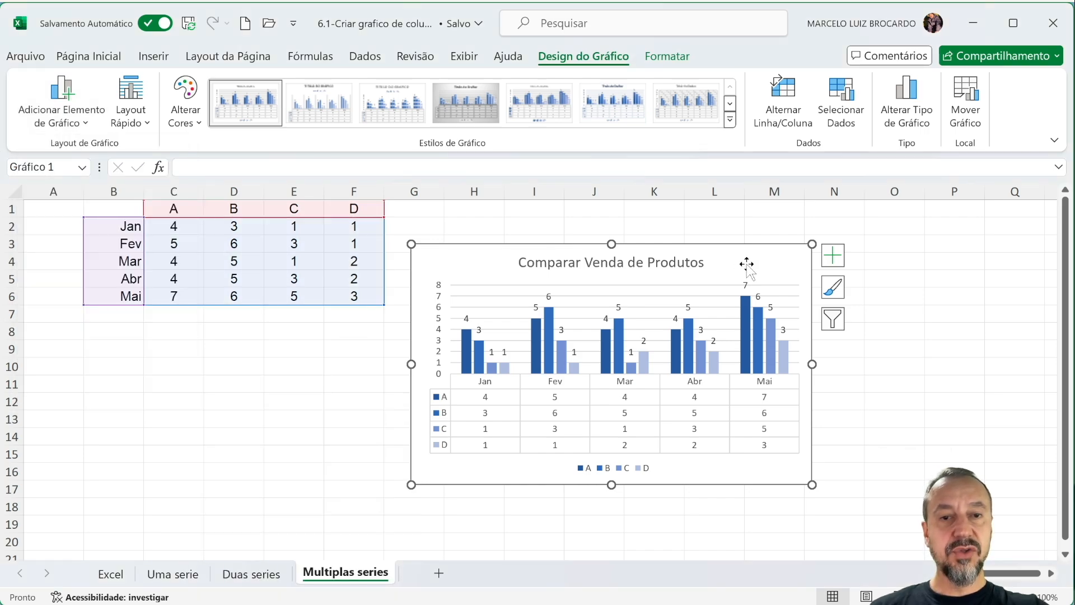